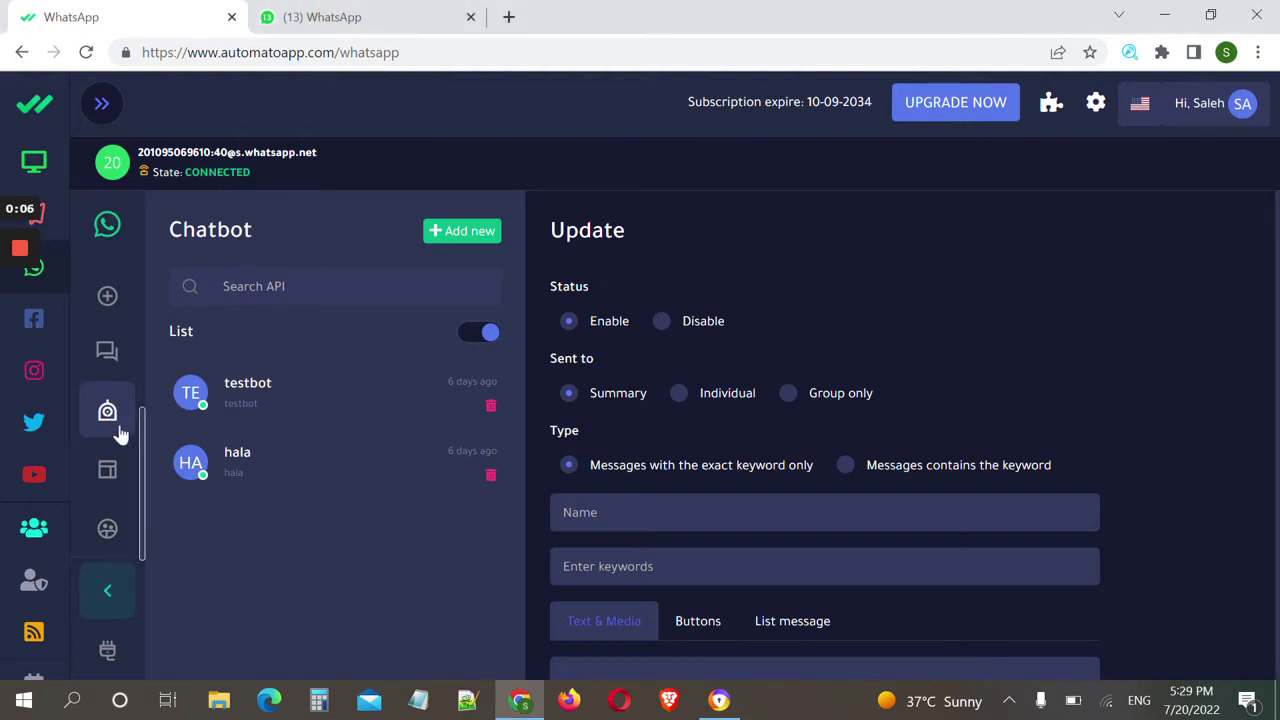
Step: Reload the Chatbot page from the sidebar so only the existing chatbot list shows
{"action": "mouse_move", "coordinate": [55, 287]}
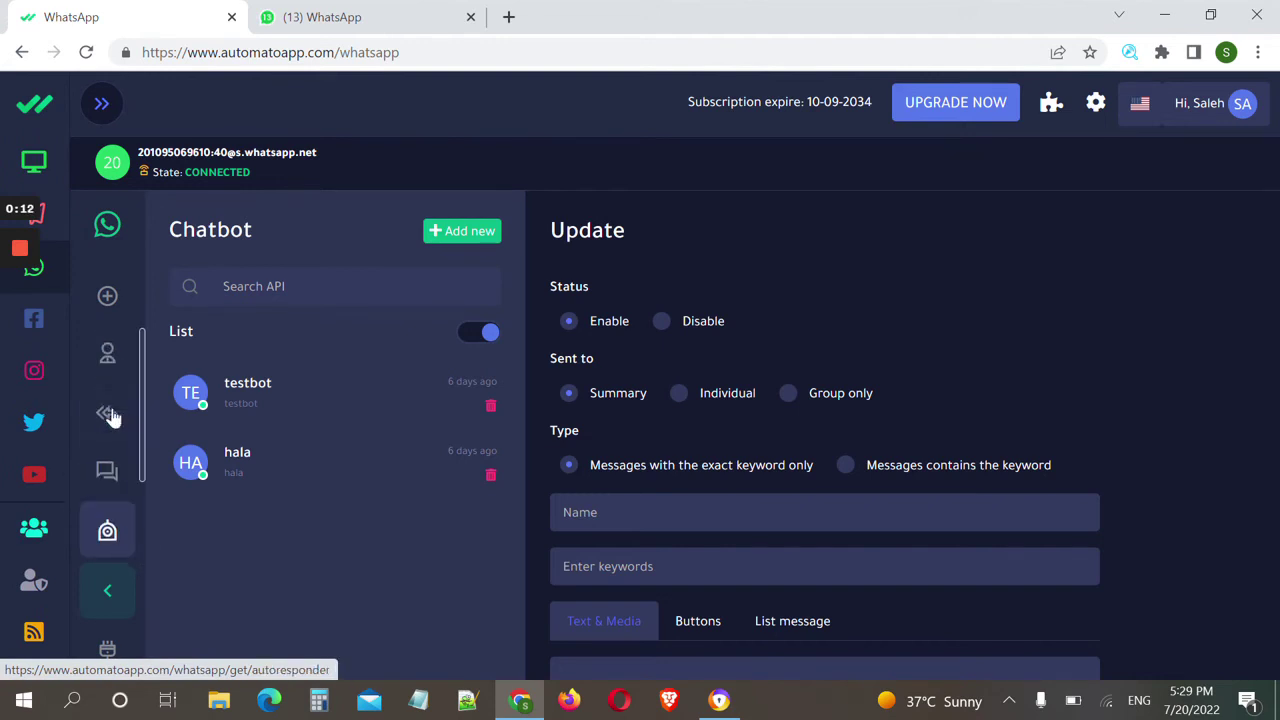
{"action": "left_click", "coordinate": [108, 425]}
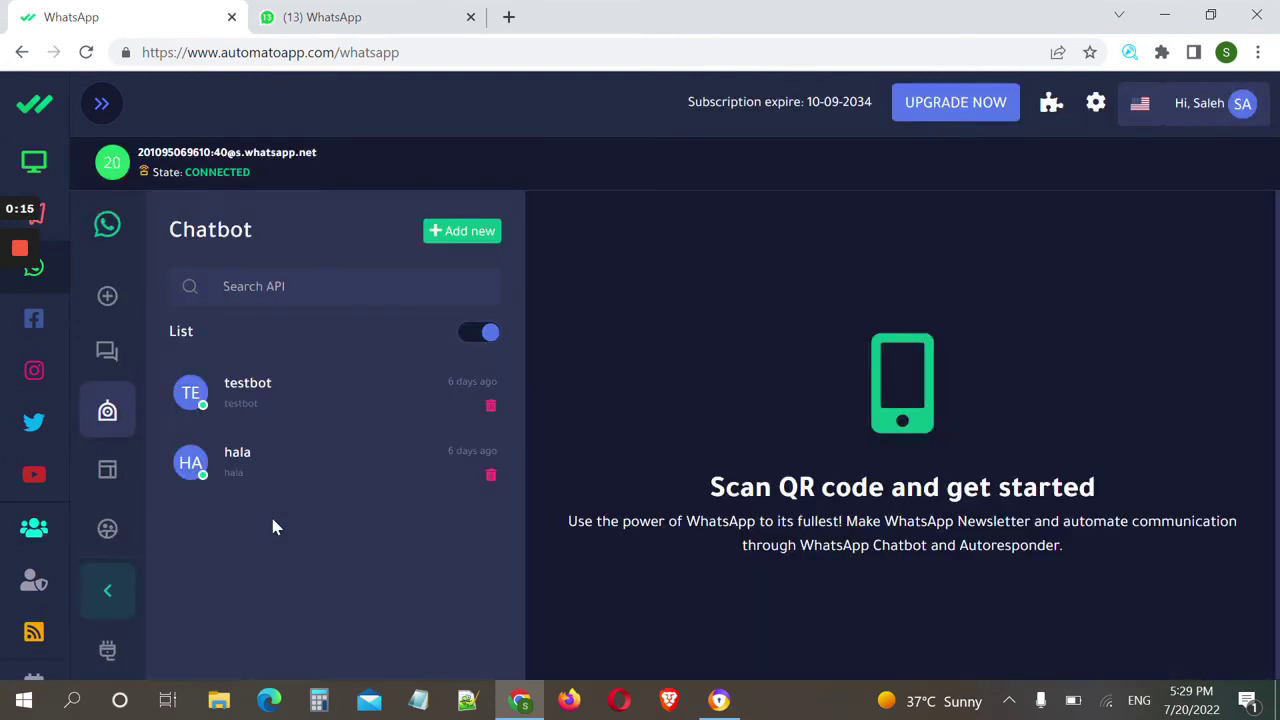
Step: Start a new chatbot set to send to Individual chats
{"action": "left_click", "coordinate": [455, 234]}
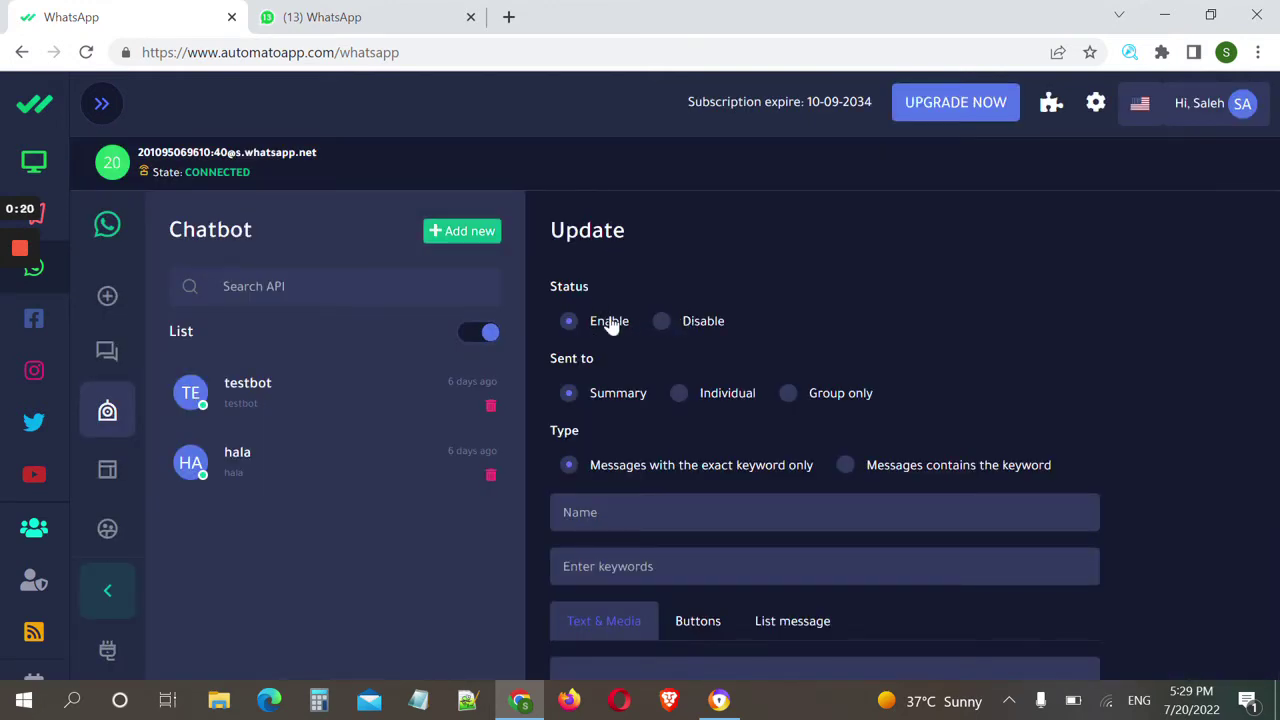
{"action": "scroll", "coordinate": [609, 323], "scroll_direction": "down", "scroll_amount": 1}
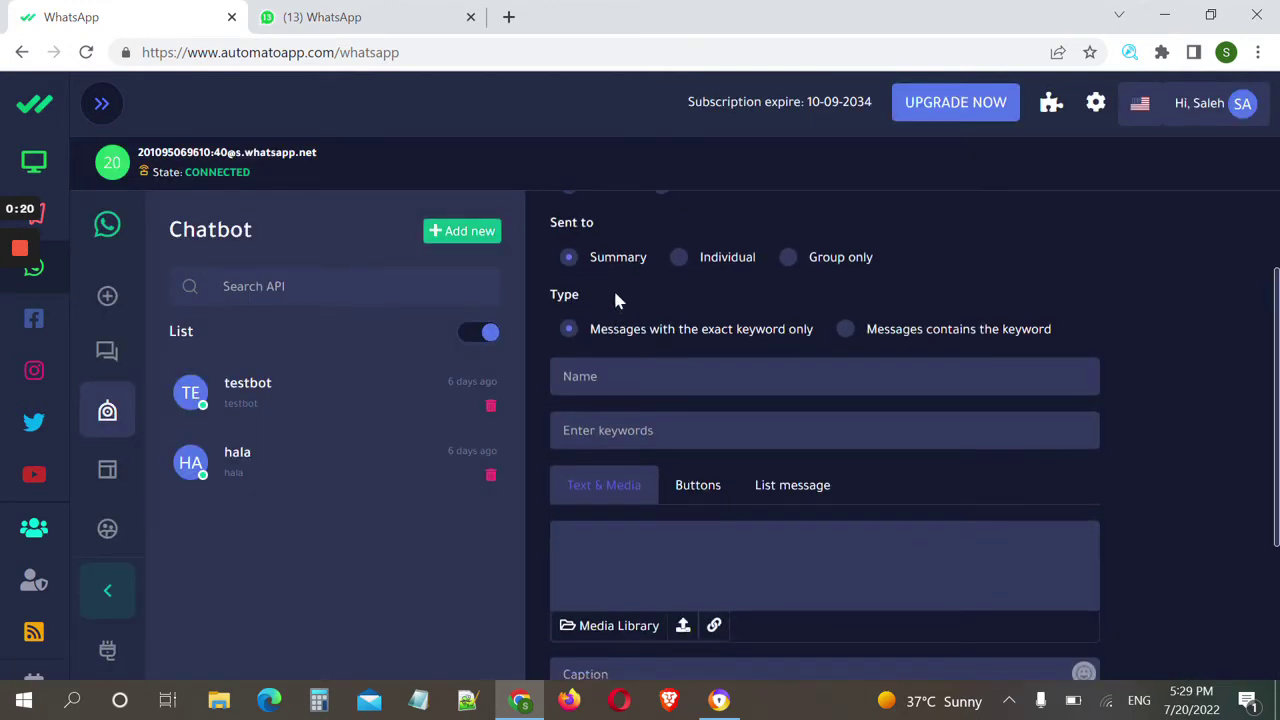
{"action": "left_click", "coordinate": [699, 268]}
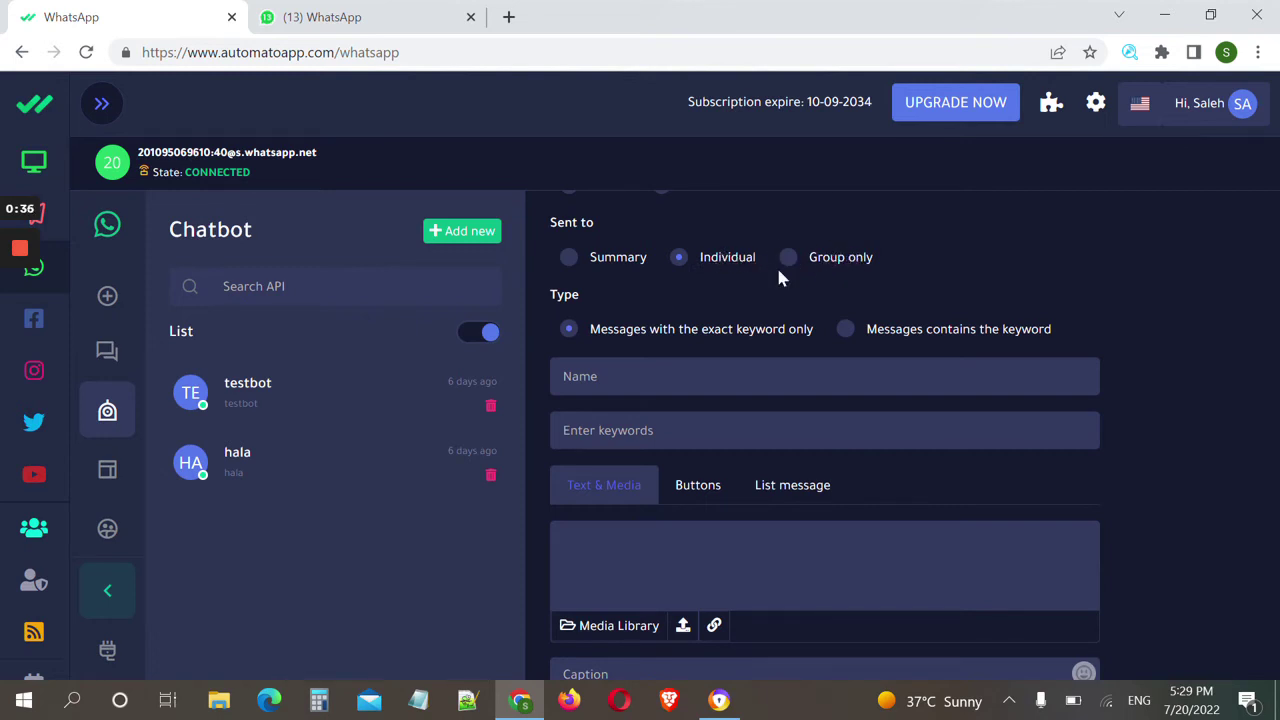
Step: Name the new chatbot 'bot tutorial'
{"action": "left_click", "coordinate": [642, 368]}
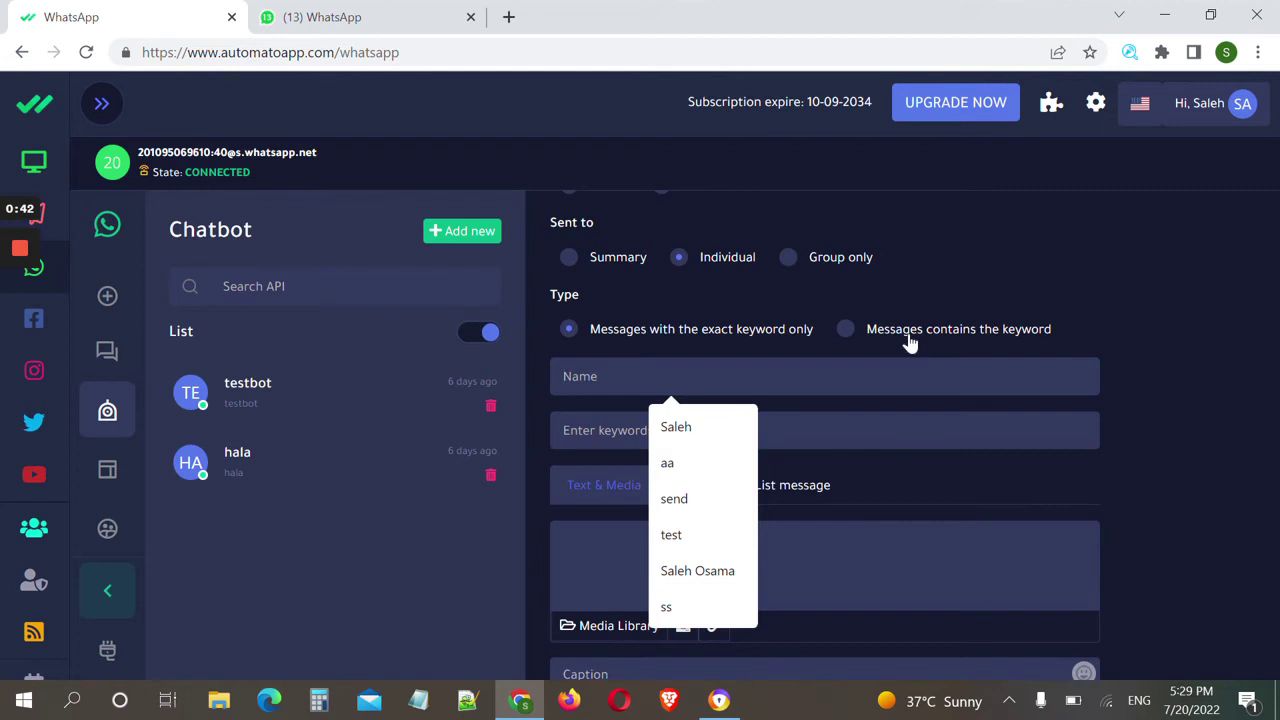
{"action": "left_click", "coordinate": [1168, 342]}
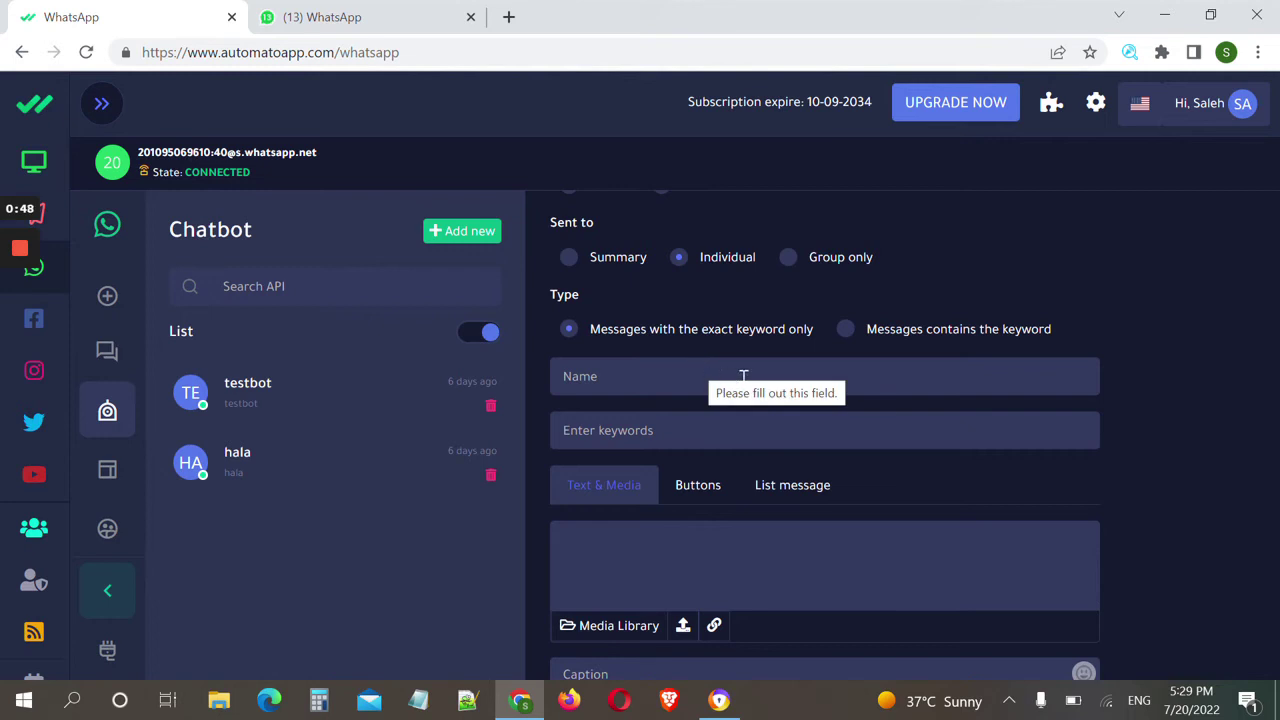
{"action": "left_click", "coordinate": [822, 375]}
{"action": "type", "text": "bot "}
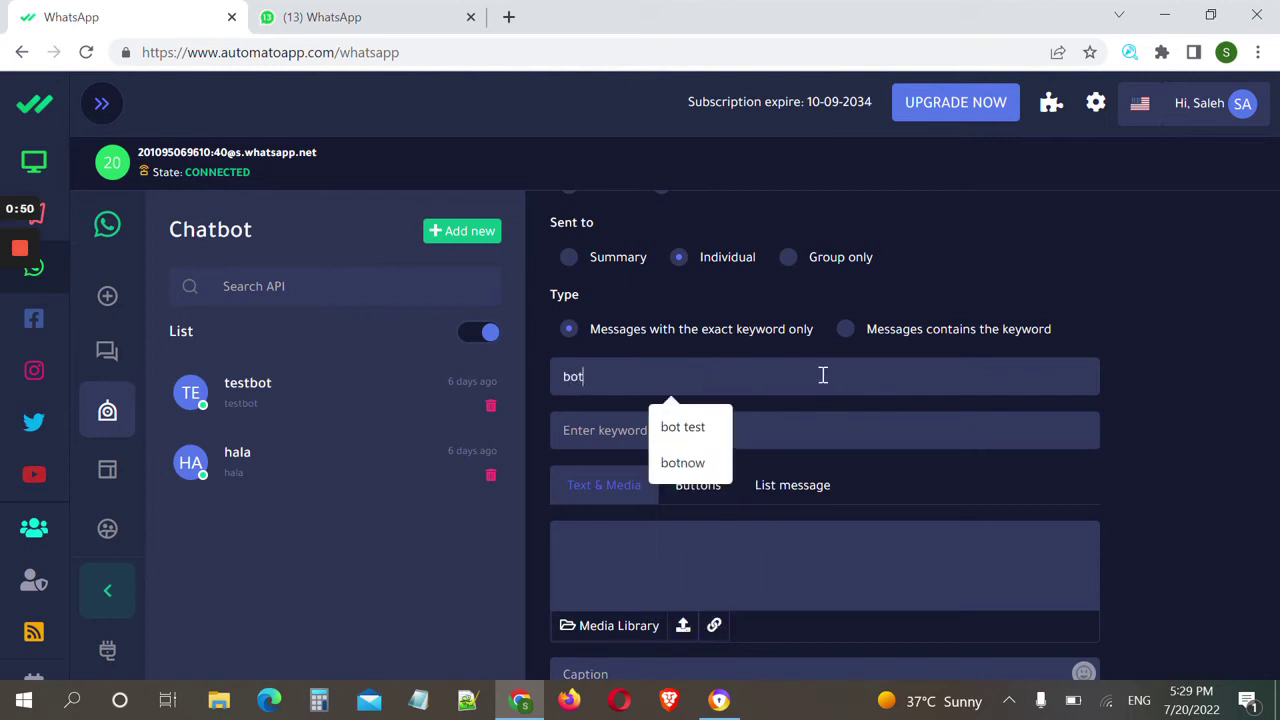
{"action": "type", "text": "tutorial"}
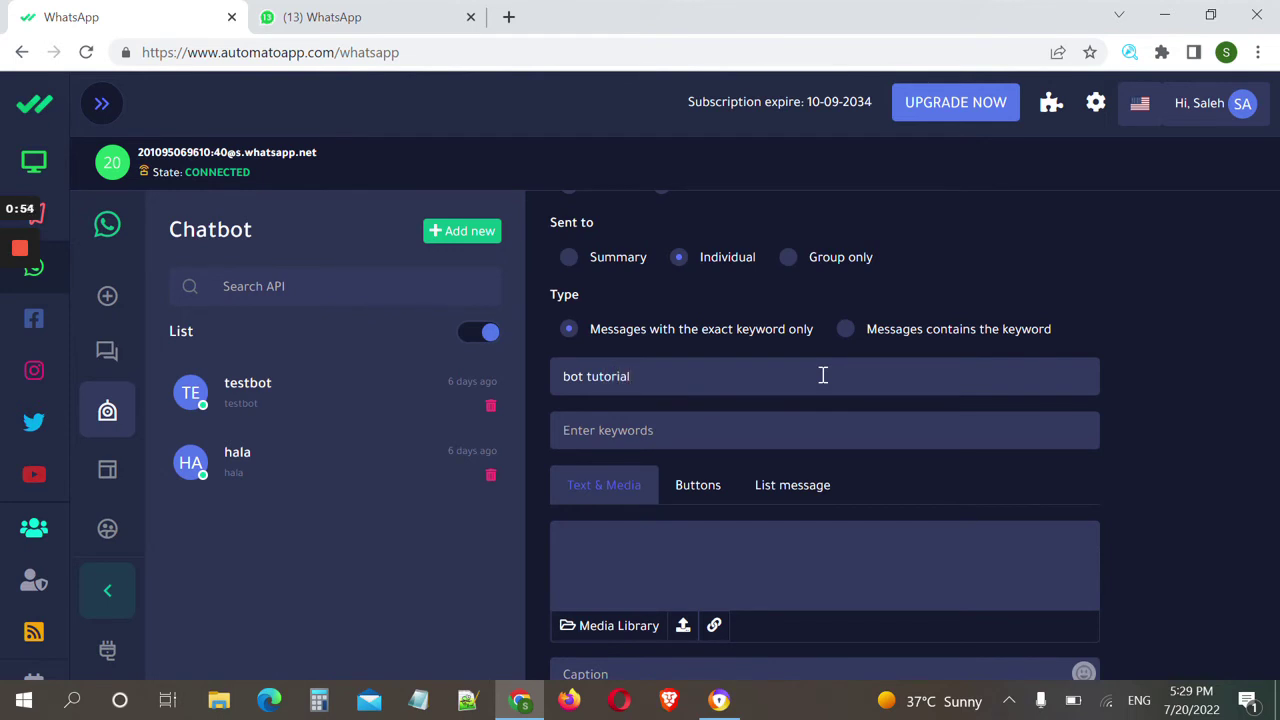
{"action": "key", "text": "ctrl+shift+Left"}
{"action": "key", "text": "ctrl+shift+Left"}
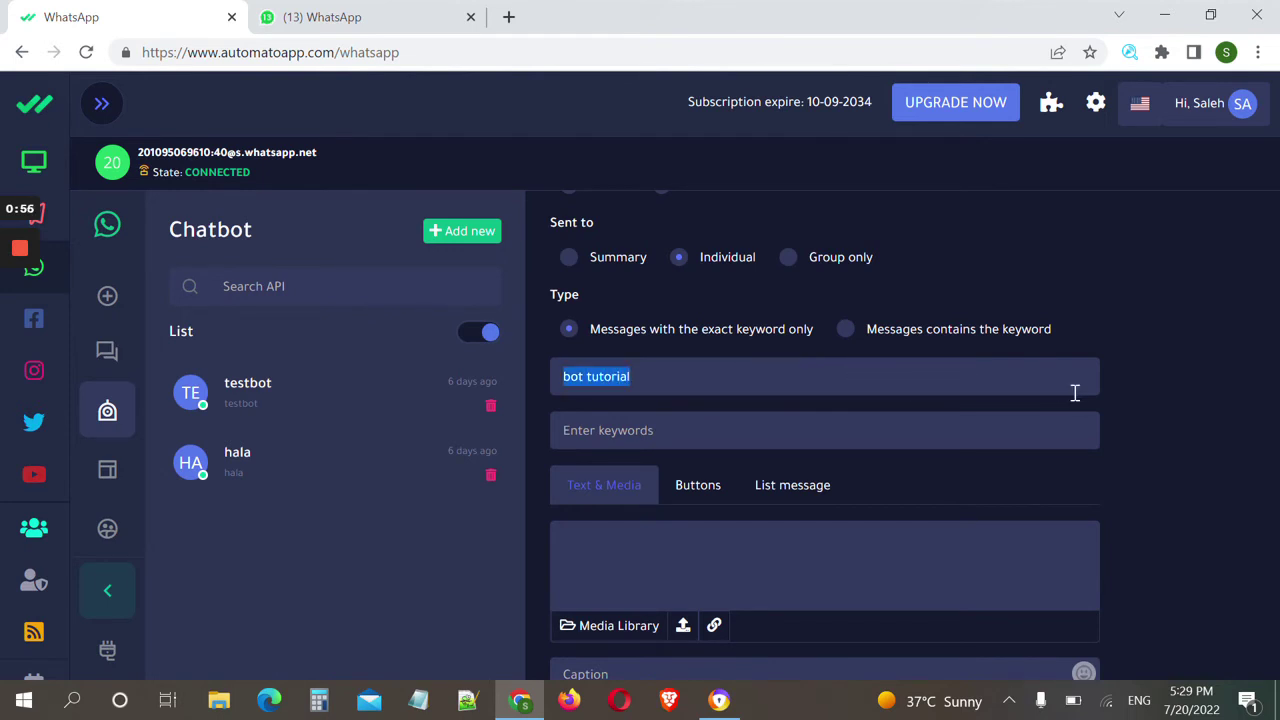
{"action": "left_click", "coordinate": [1014, 375]}
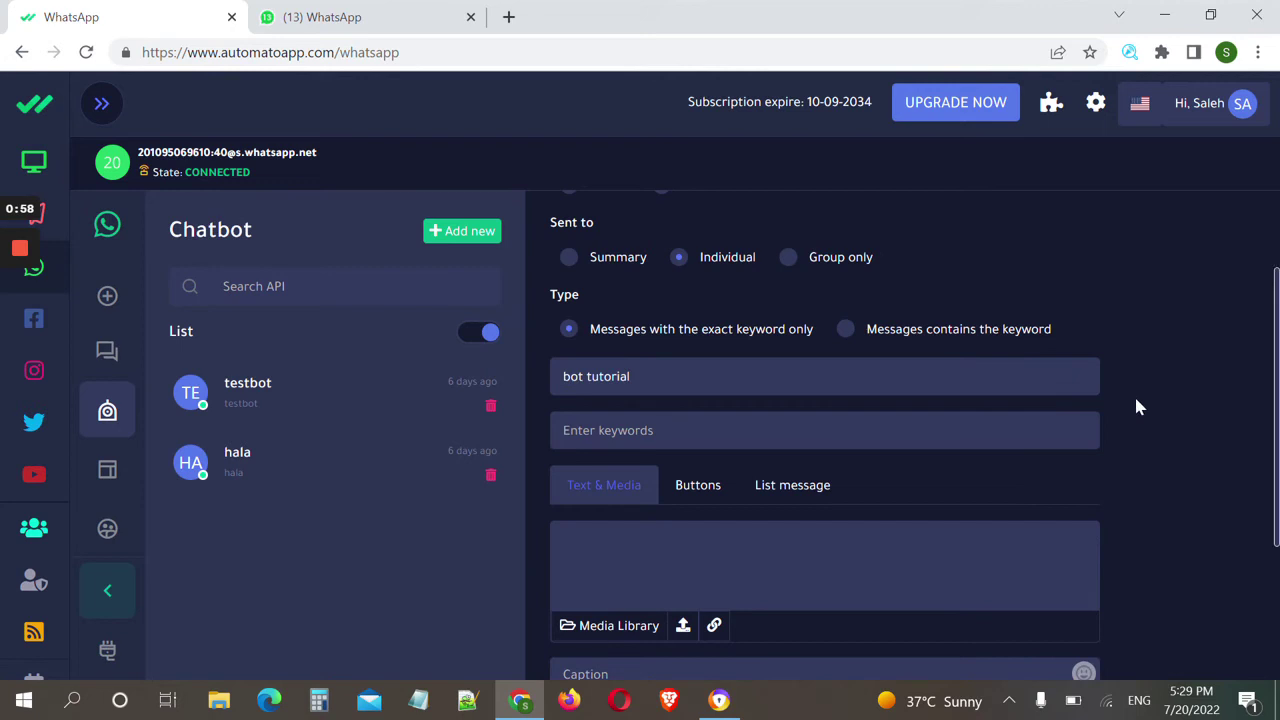
{"action": "left_click", "coordinate": [822, 430]}
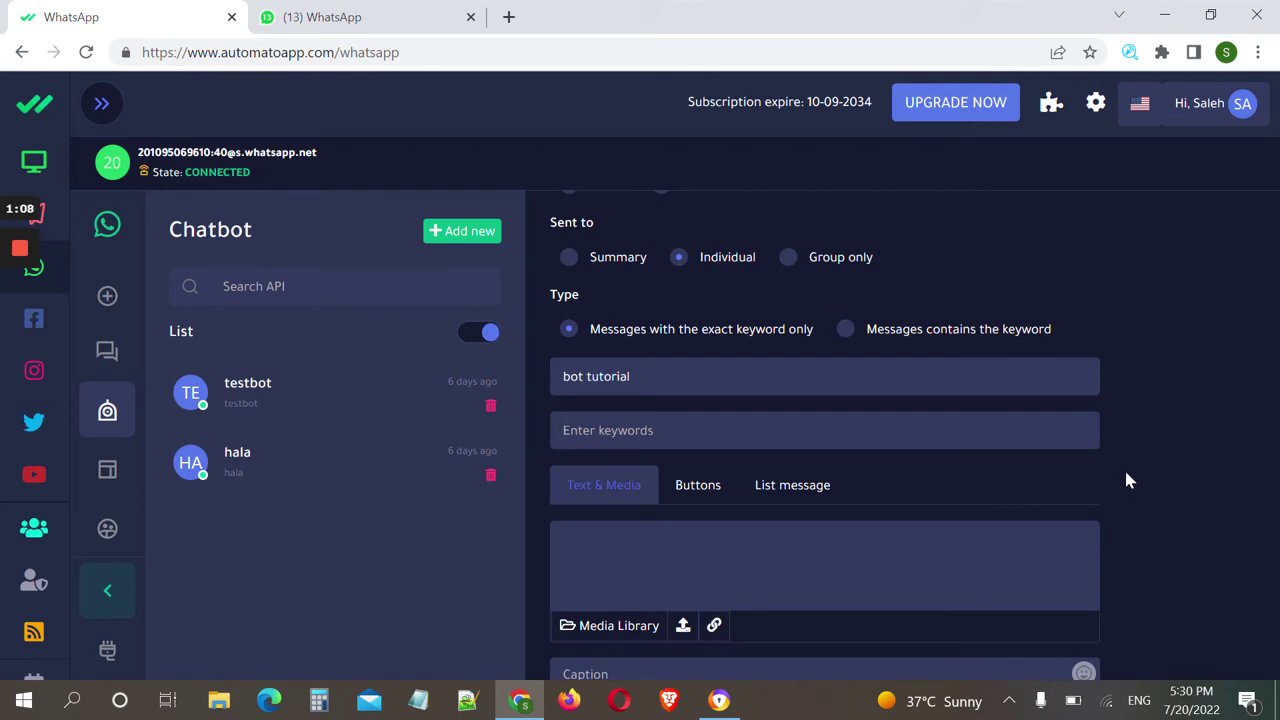
Step: Add 'hi' as the chatbot's trigger keyword
{"action": "type", "text": "hi"}
{"action": "key", "text": "Return"}
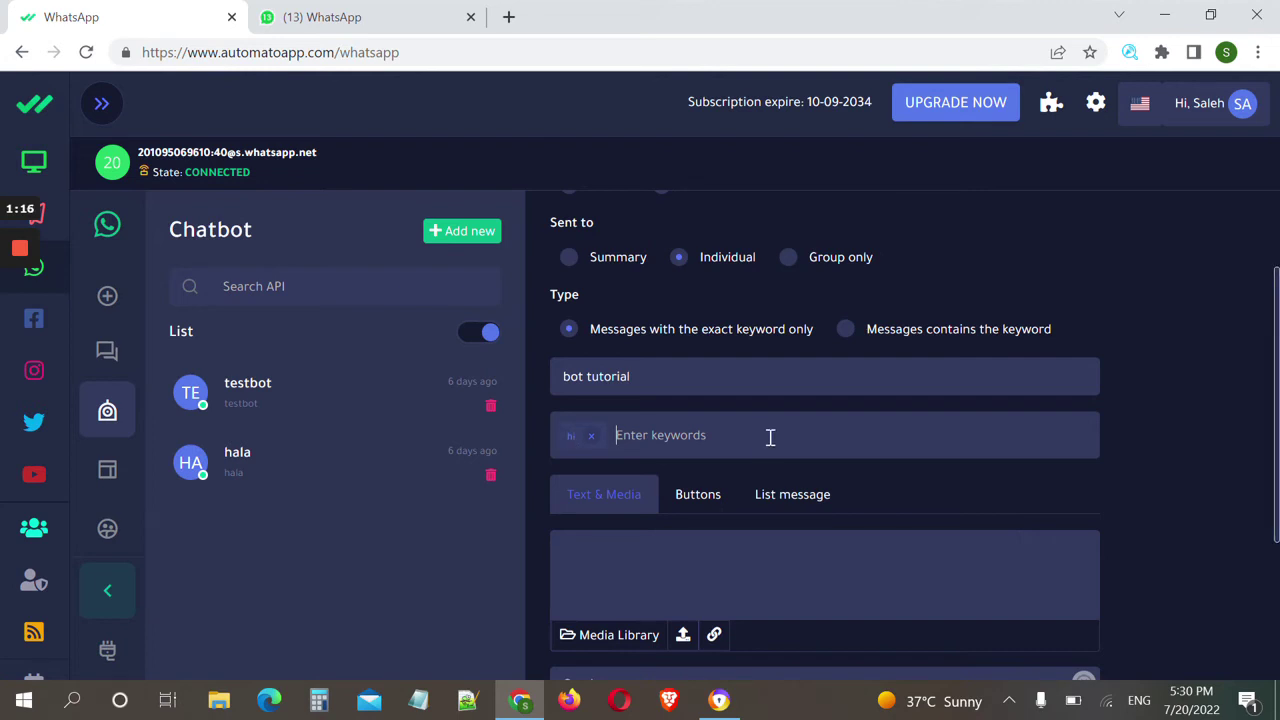
{"action": "scroll", "coordinate": [770, 435], "scroll_direction": "down", "scroll_amount": 1}
Step: Write the reply 'Hello there, How can I help you?' and save the chatbot
{"action": "left_click", "coordinate": [842, 579]}
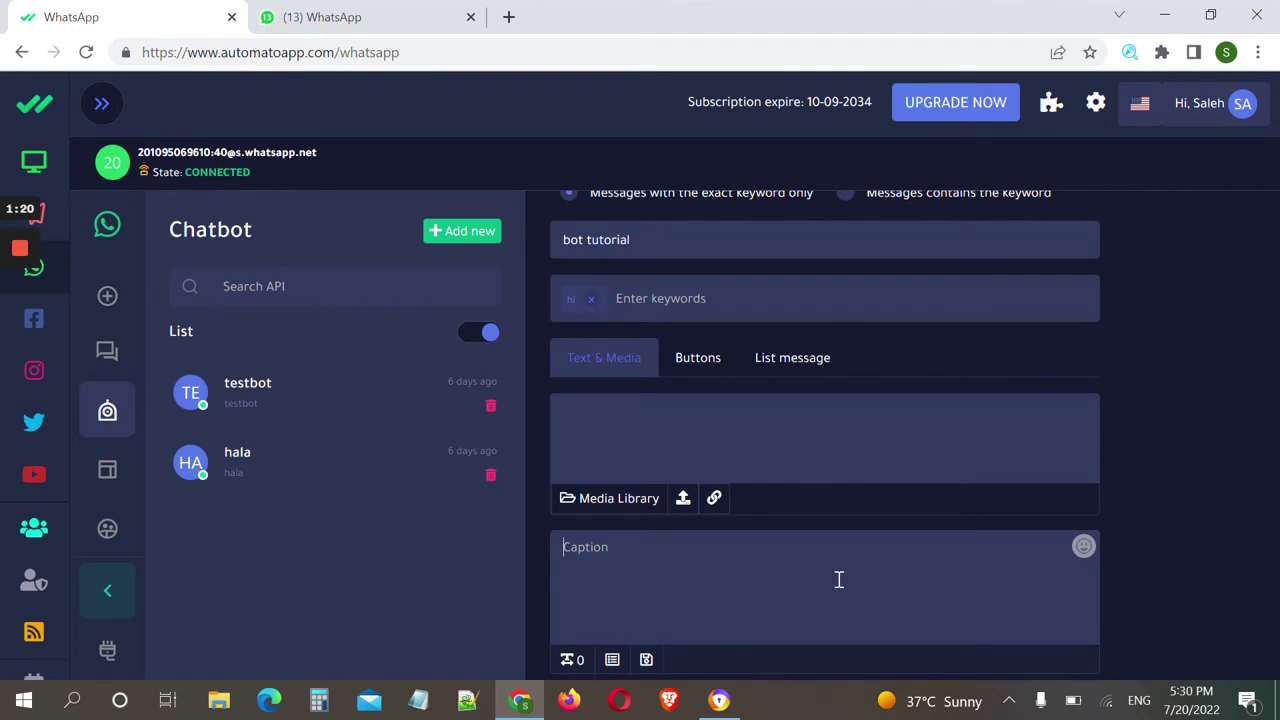
{"action": "type", "text": "Hello th"}
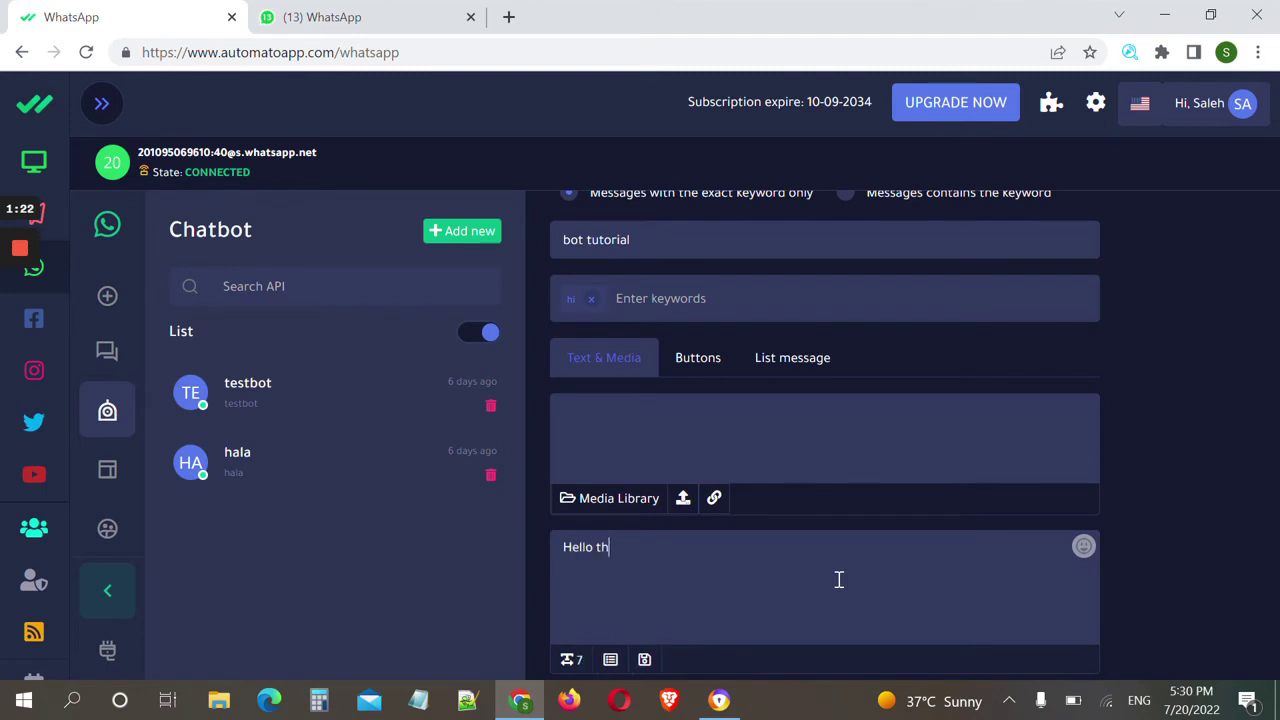
{"action": "type", "text": "ere, How can i help y"}
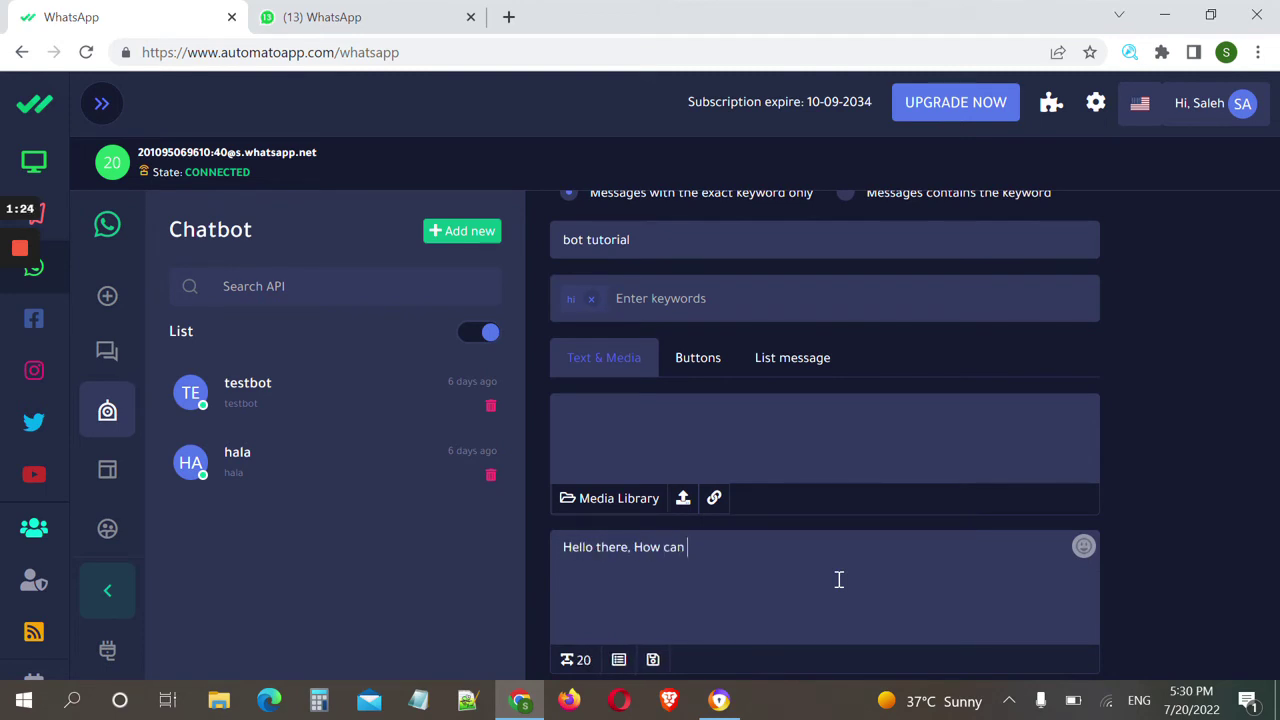
{"action": "key", "text": "BackSpace"}
{"action": "key", "text": "BackSpace"}
{"action": "key", "text": "BackSpace"}
{"action": "key", "text": "BackSpace"}
{"action": "key", "text": "BackSpace"}
{"action": "key", "text": "BackSpace"}
{"action": "key", "text": "BackSpace"}
{"action": "key", "text": "BackSpace"}
{"action": "type", "text": "I H"}
{"action": "key", "text": "BackSpace"}
{"action": "type", "text": "help you"}
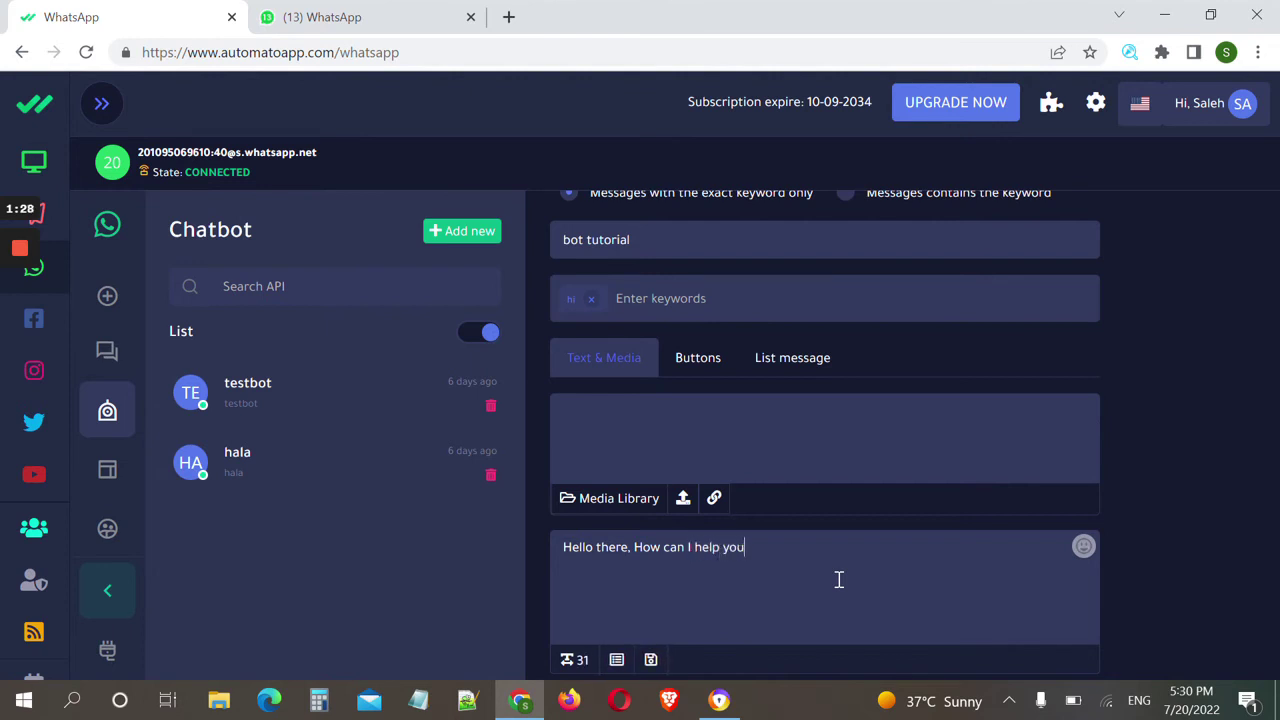
{"action": "type", "text": "?"}
{"action": "scroll", "coordinate": [839, 579], "scroll_direction": "down", "scroll_amount": 1}
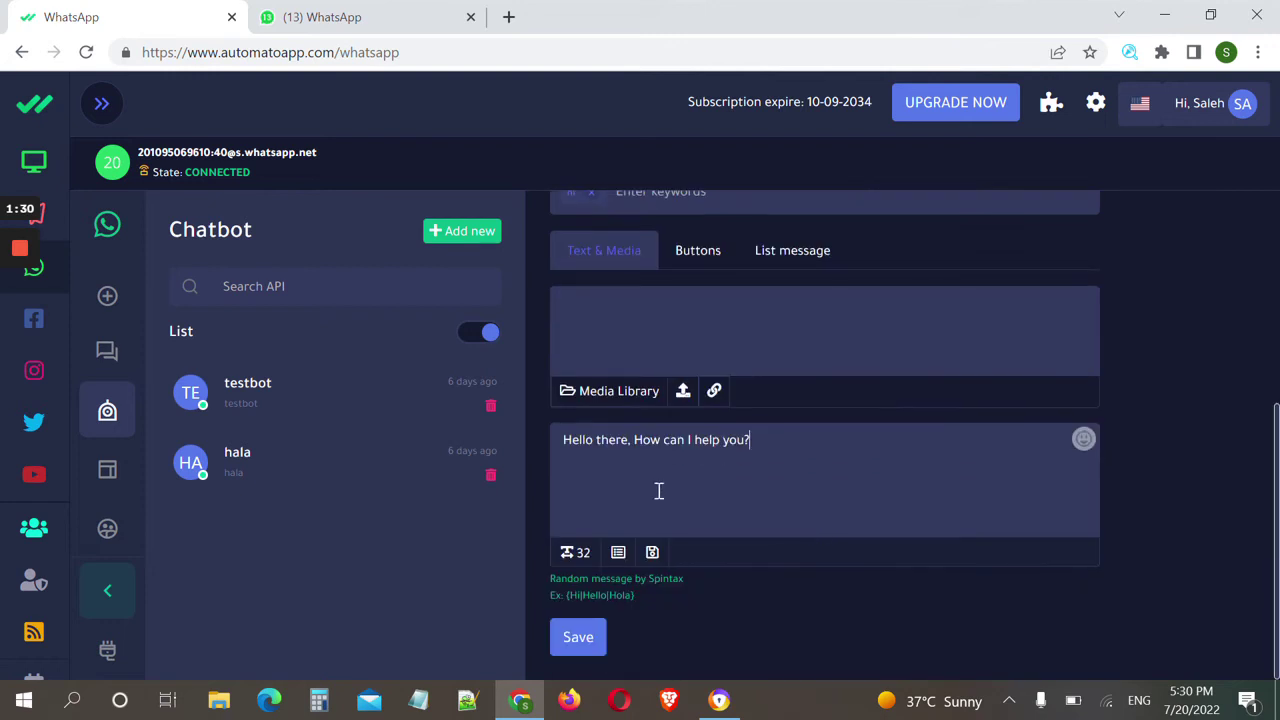
{"action": "left_click", "coordinate": [578, 640]}
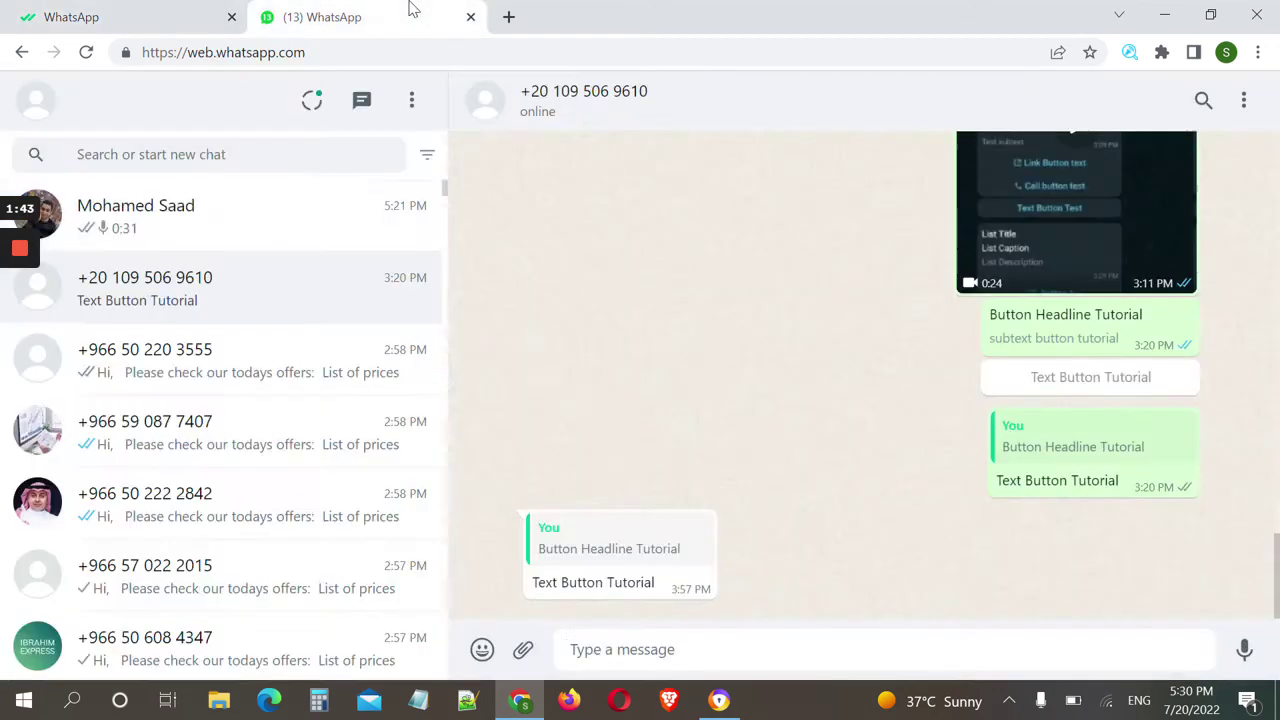
Step: Go to WhatsApp Web, showing the chat of the AutomatoApp-connected number
{"action": "left_click", "coordinate": [405, 16]}
Step: Send 'hi' and then 'Hi there' in WhatsApp Web to test the auto-reply
{"action": "type", "text": "hi"}
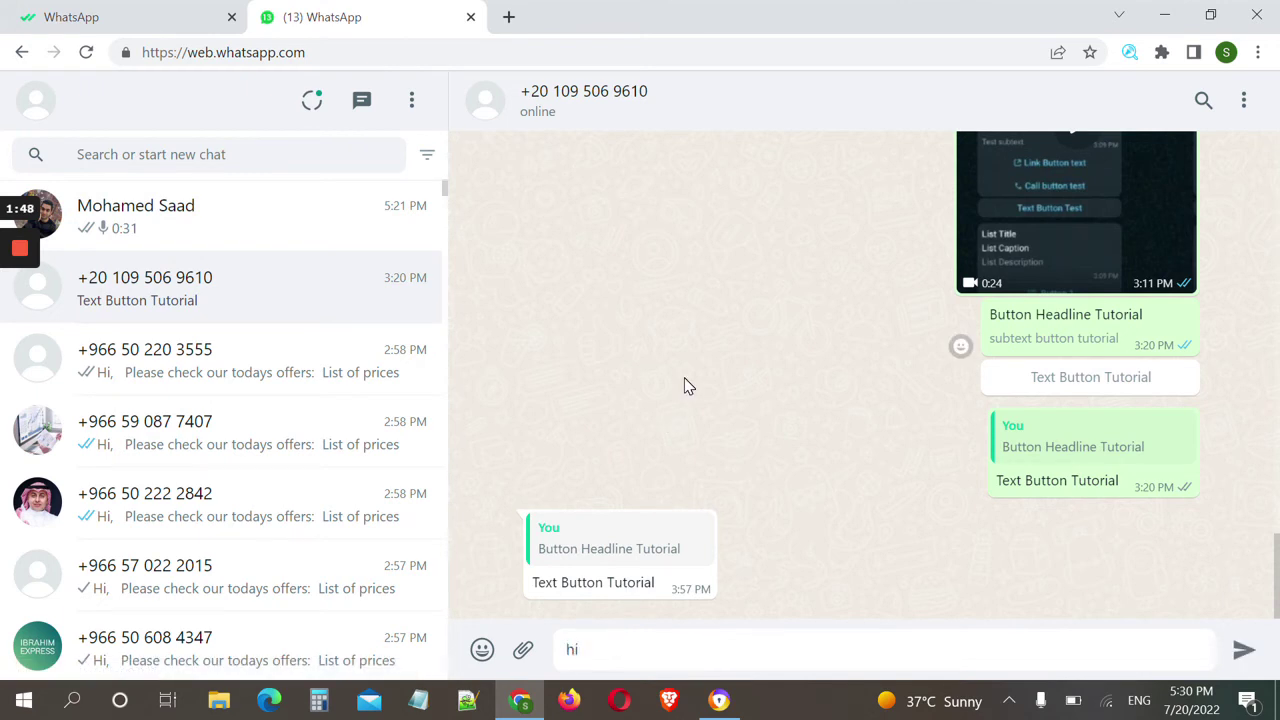
{"action": "key", "text": "Return"}
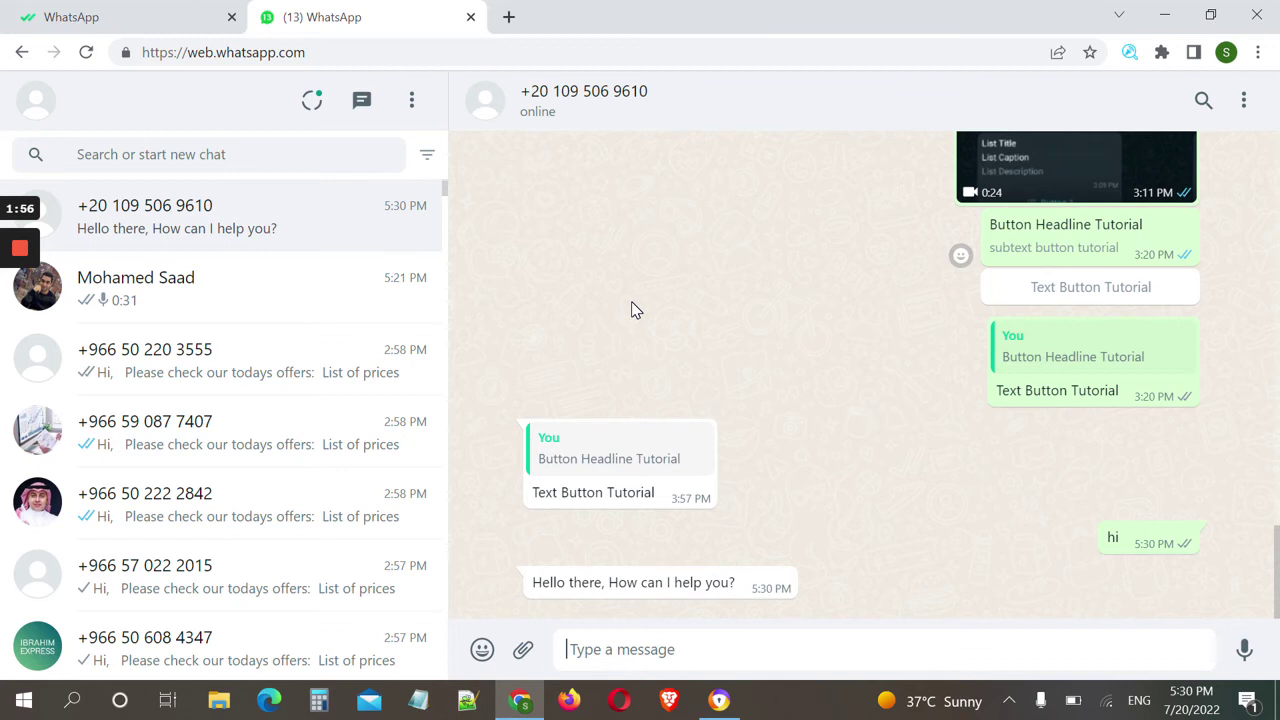
{"action": "type", "text": "Hi there"}
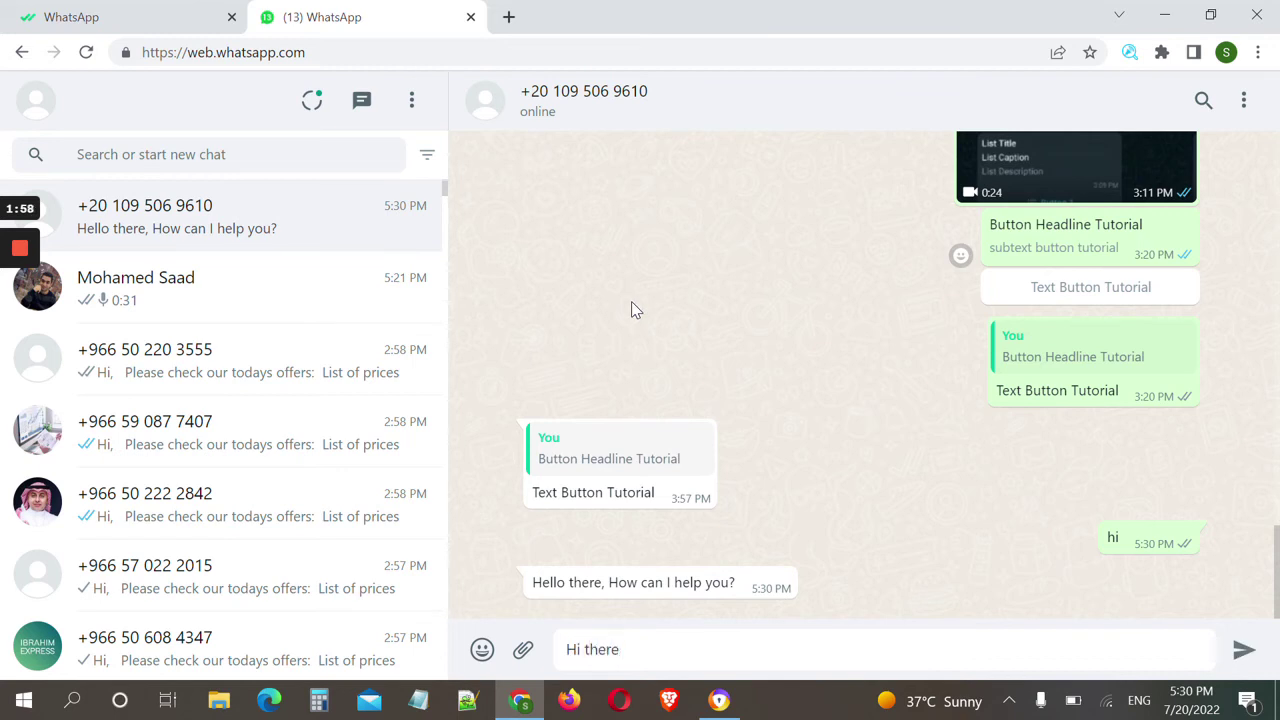
{"action": "key", "text": "Return"}
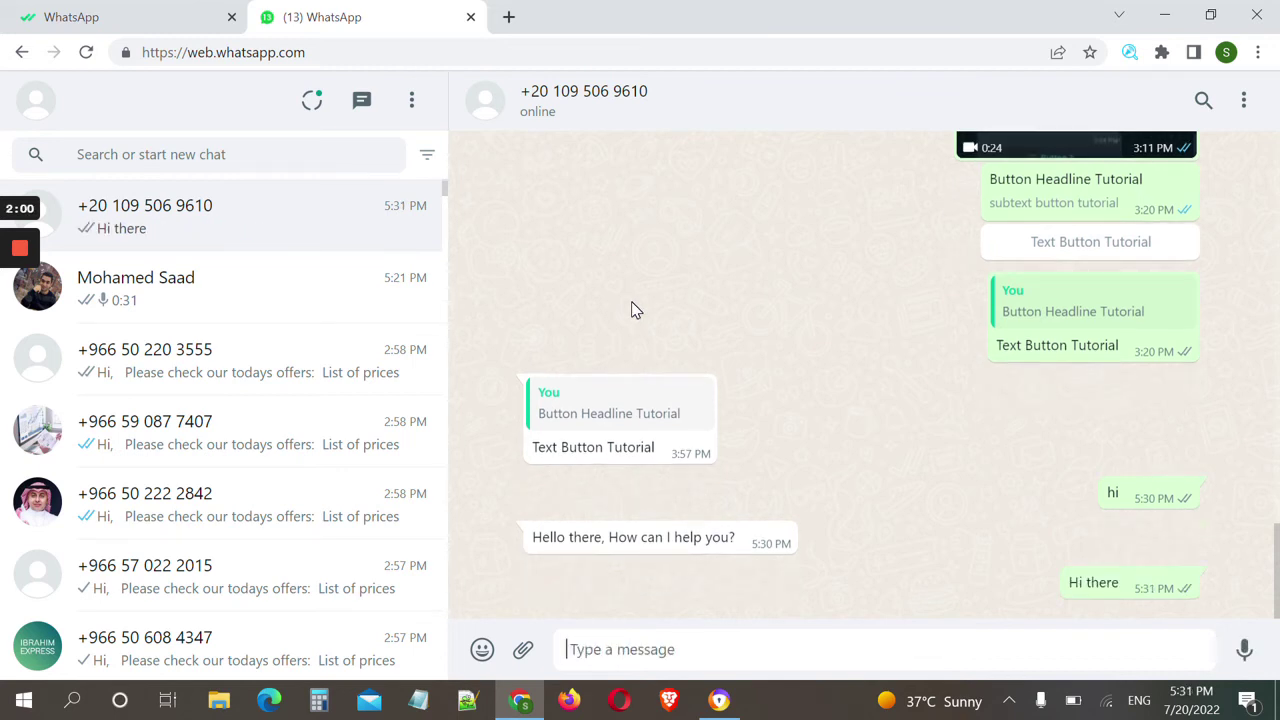
{"action": "left_click", "coordinate": [183, 12]}
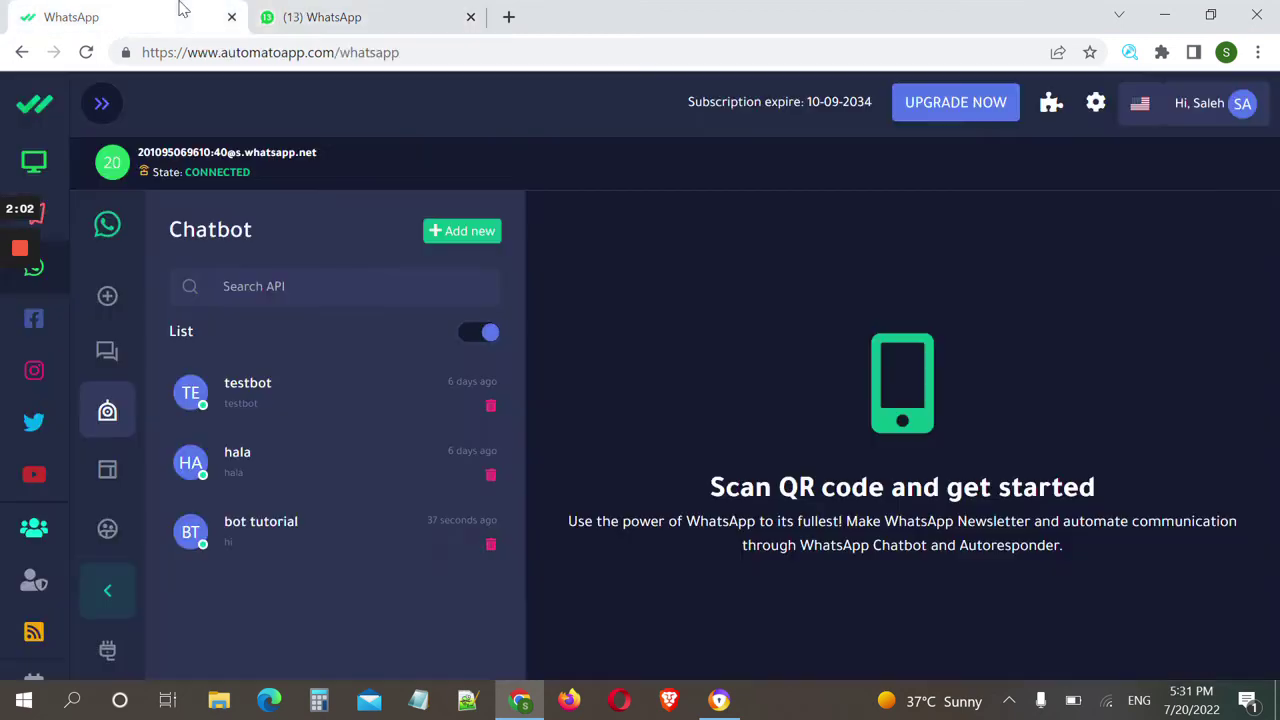
Step: Open bot tutorial's settings and review its 'Messages with the exact keyword only' type
{"action": "left_click", "coordinate": [280, 531]}
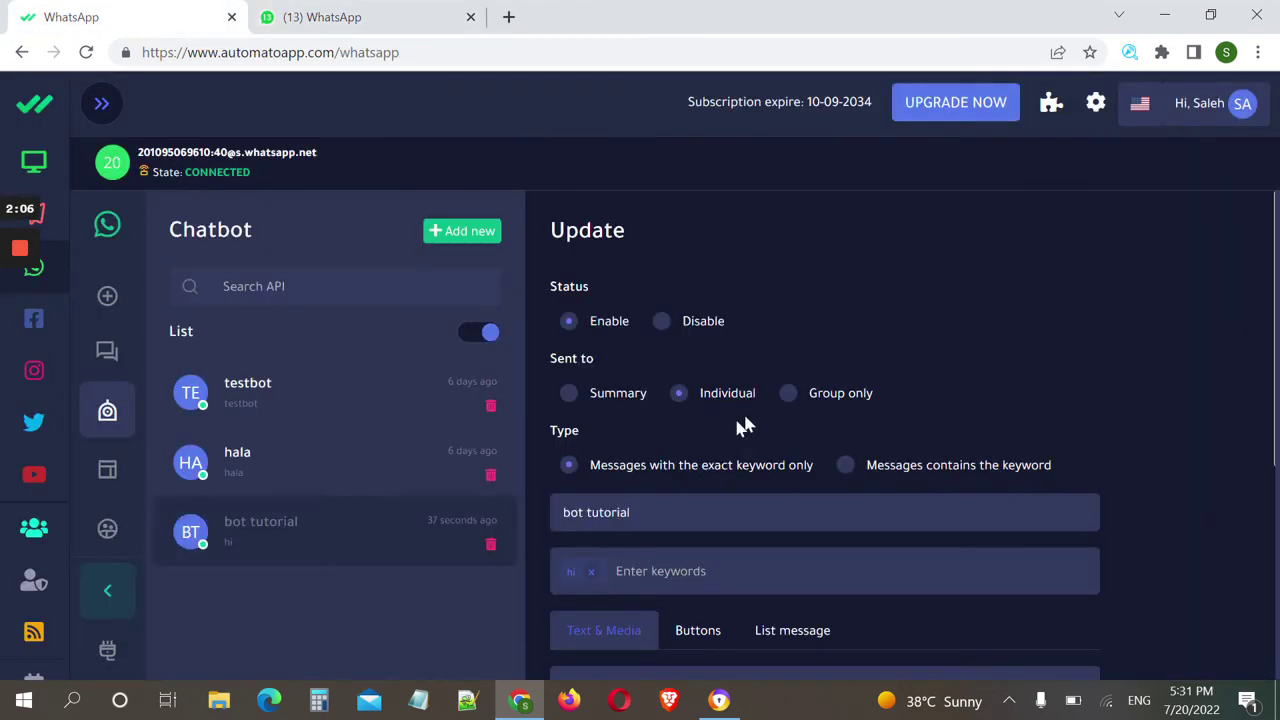
{"action": "scroll", "coordinate": [743, 423], "scroll_direction": "down", "scroll_amount": 1}
{"action": "left_click_drag", "start_coordinate": [668, 333], "coordinate": [766, 335]}
{"action": "left_click", "coordinate": [720, 323]}
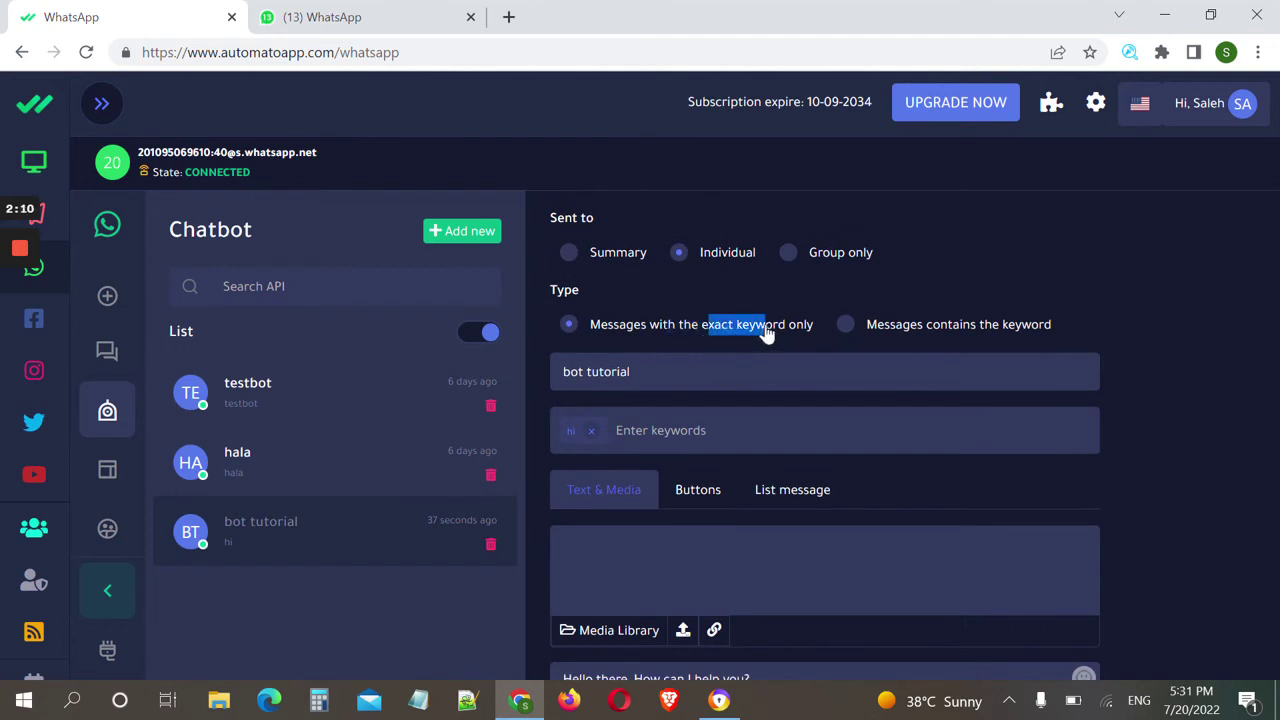
Step: Compare the unanswered 'Hi there' WhatsApp message against the exact-keyword setting
{"action": "left_click", "coordinate": [420, 10]}
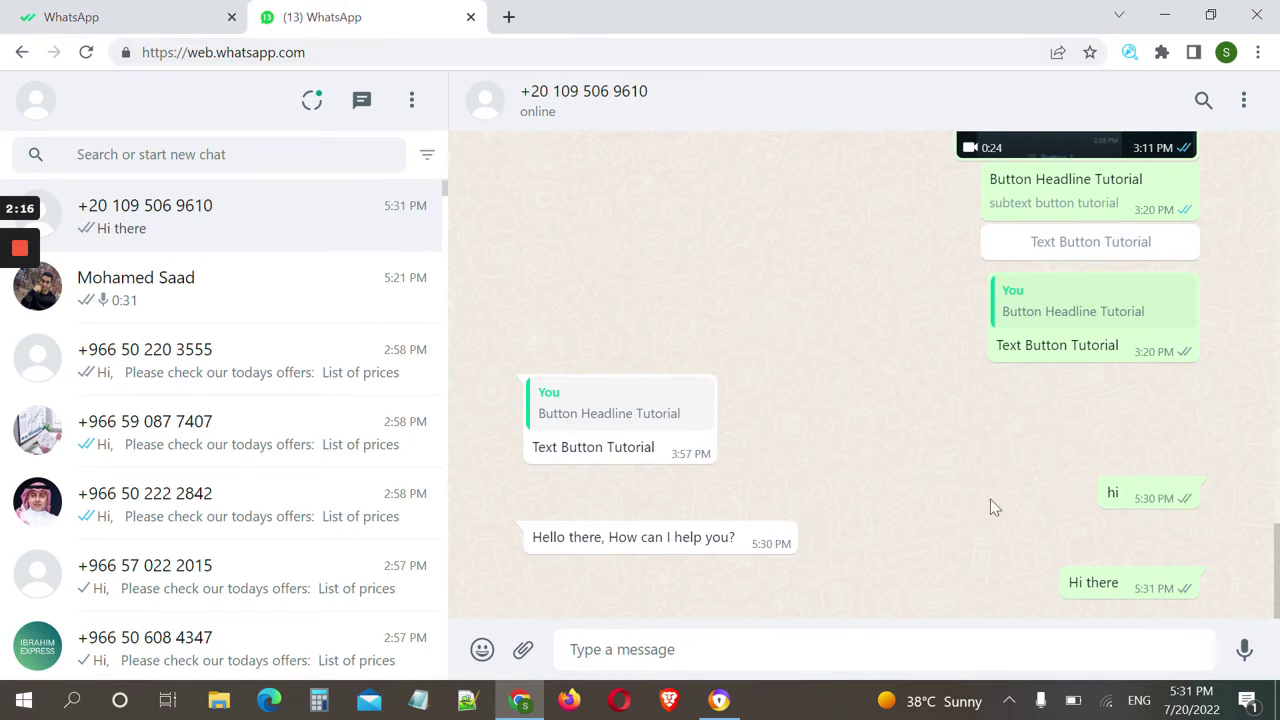
{"action": "left_click_drag", "start_coordinate": [1120, 582], "coordinate": [1034, 580]}
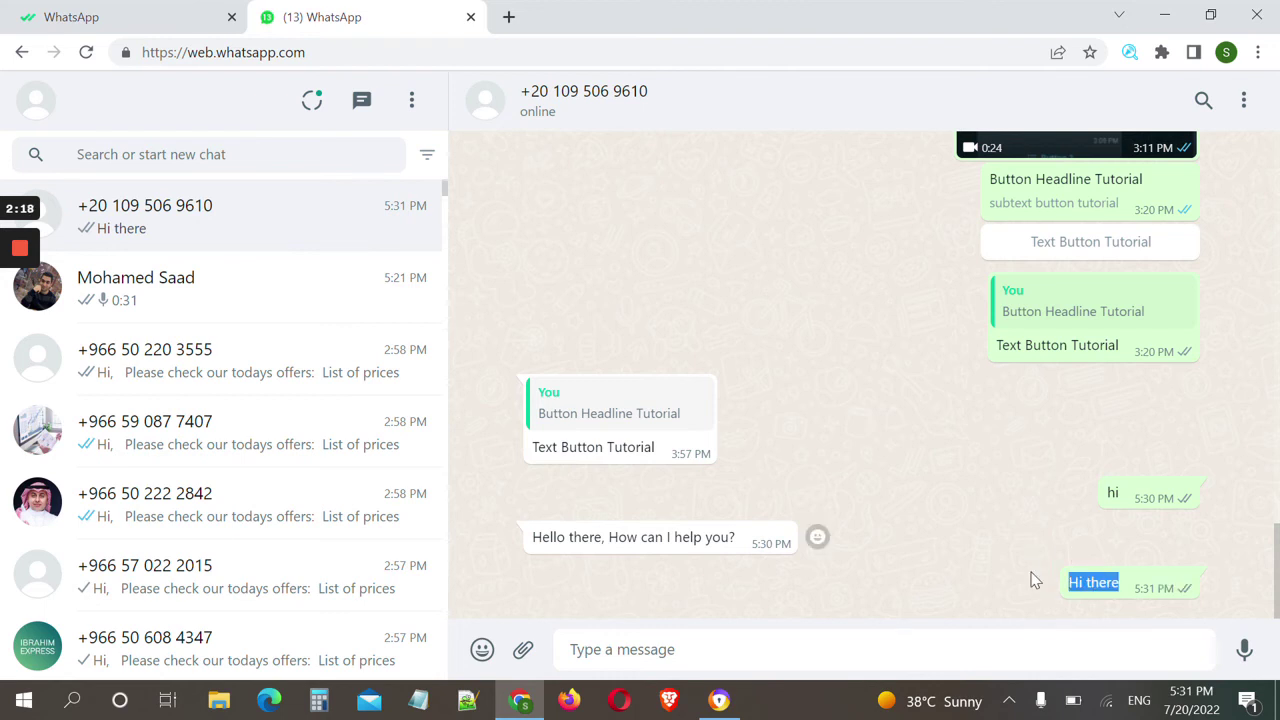
{"action": "double_click", "coordinate": [1102, 582]}
{"action": "left_click", "coordinate": [200, 12]}
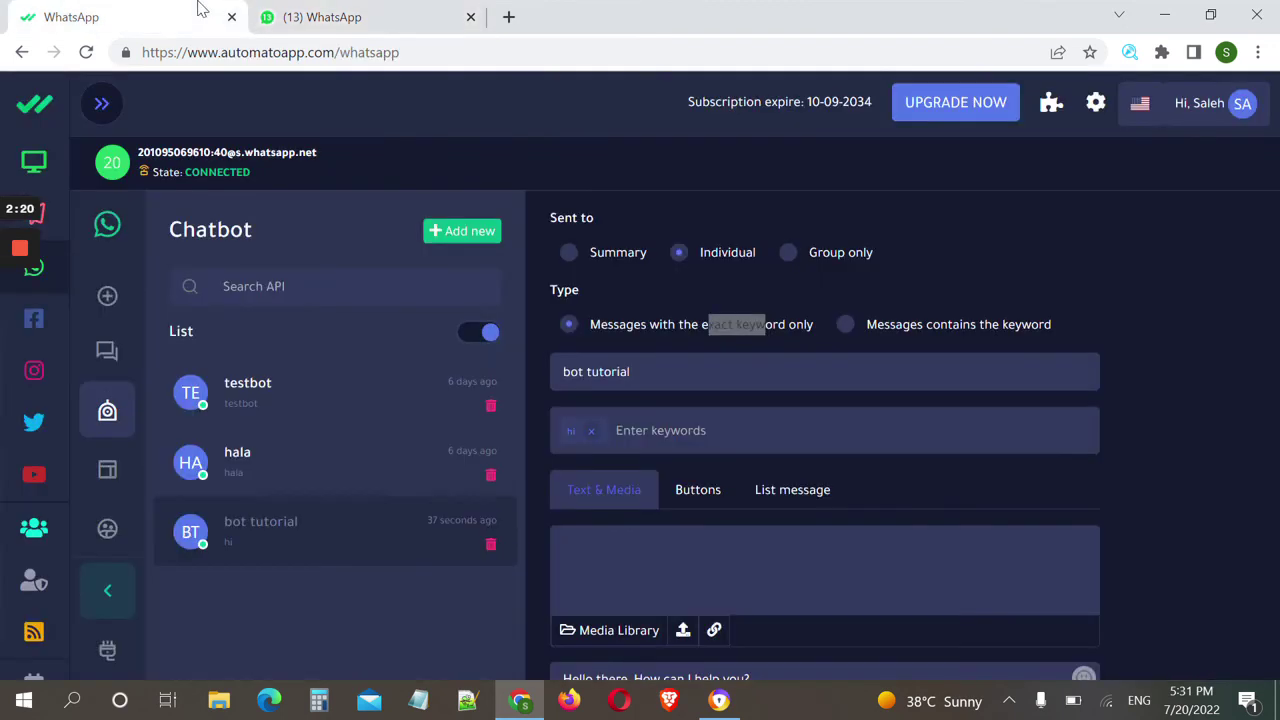
{"action": "left_click", "coordinate": [287, 10]}
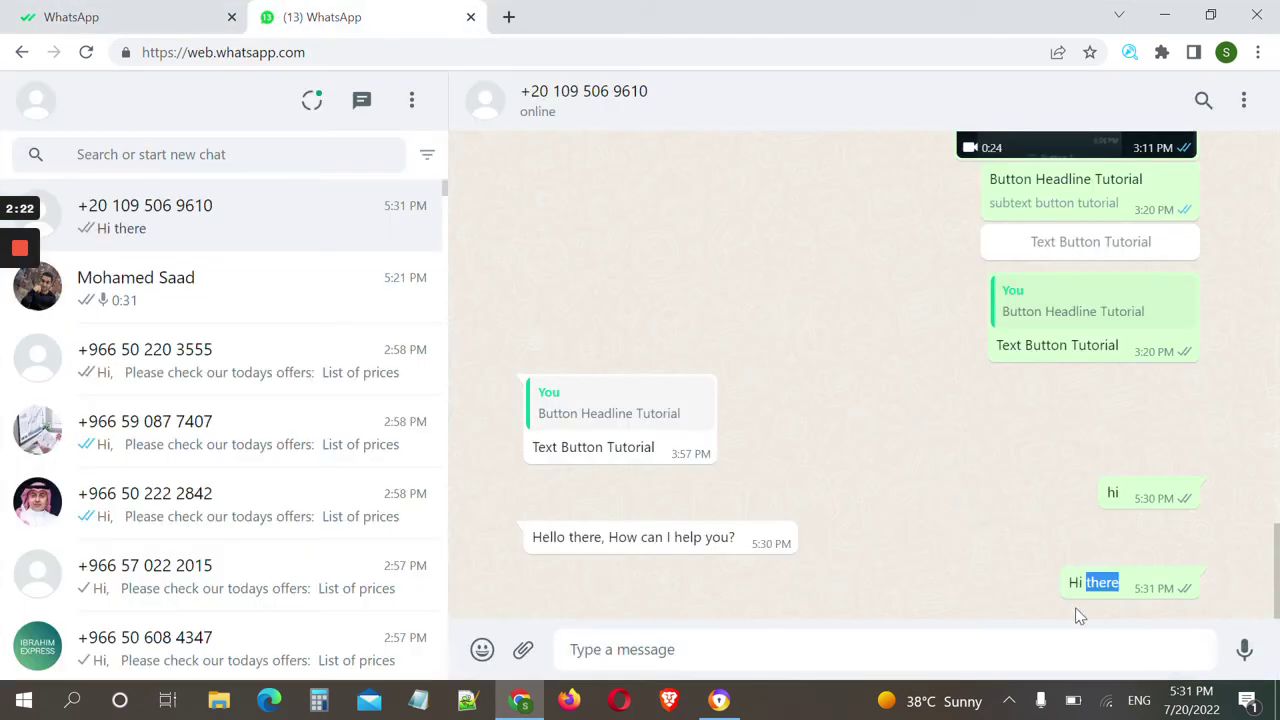
{"action": "left_click", "coordinate": [995, 551]}
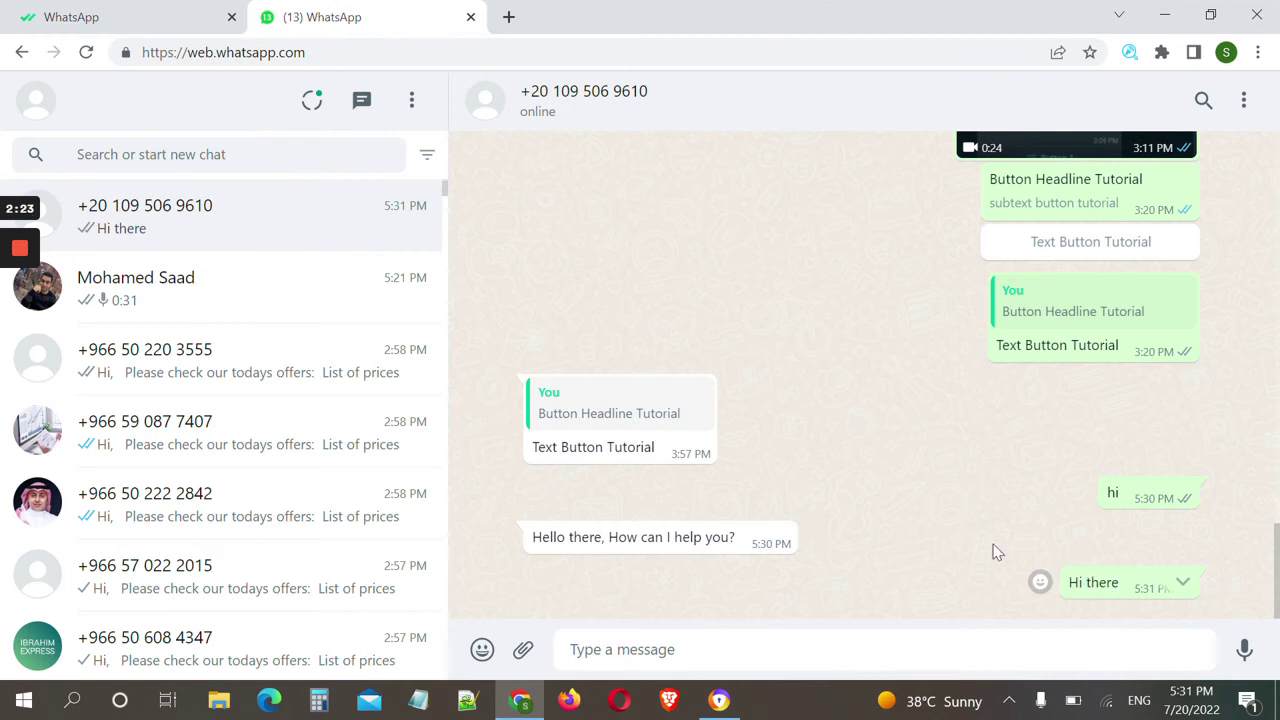
{"action": "left_click", "coordinate": [165, 9]}
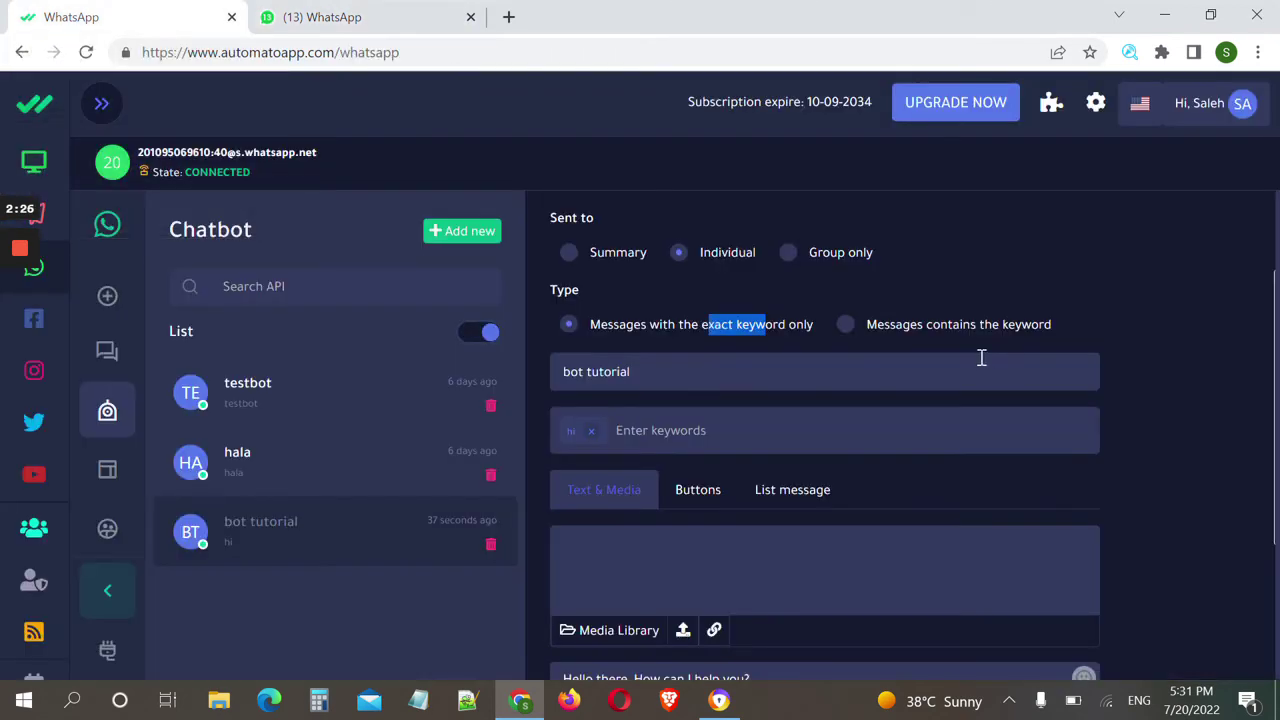
Step: Switch bot tutorial's Type to 'Messages contains the keyword' and save it
{"action": "left_click", "coordinate": [886, 330]}
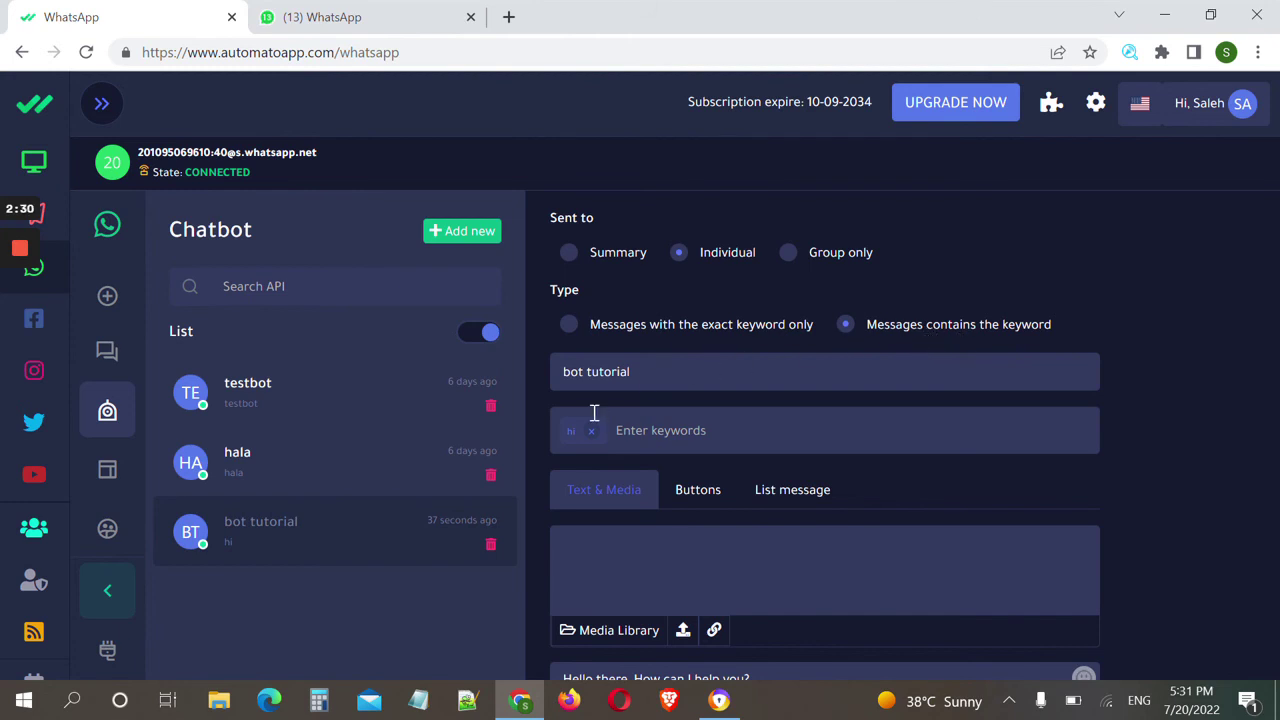
{"action": "left_click", "coordinate": [569, 432]}
{"action": "scroll", "coordinate": [906, 371], "scroll_direction": "up", "scroll_amount": 2}
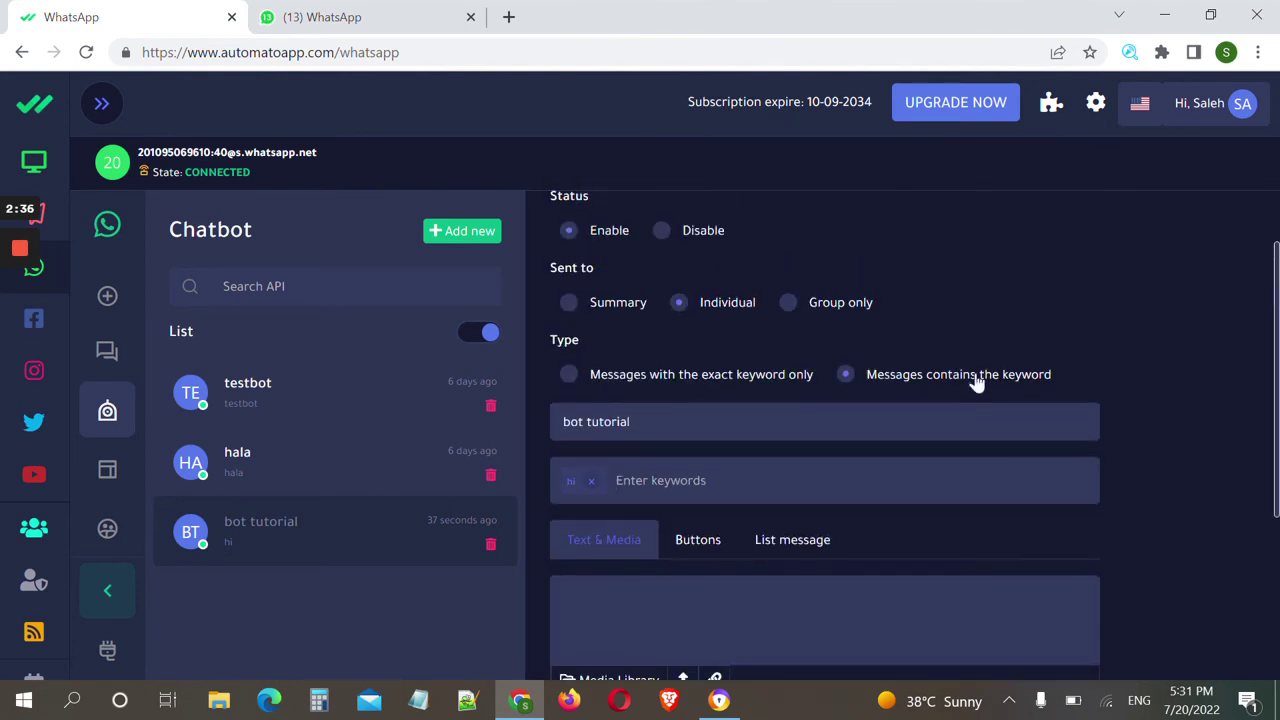
{"action": "scroll", "coordinate": [968, 420], "scroll_direction": "down", "scroll_amount": 4}
{"action": "scroll", "coordinate": [963, 440], "scroll_direction": "down", "scroll_amount": 1}
{"action": "left_click", "coordinate": [590, 636]}
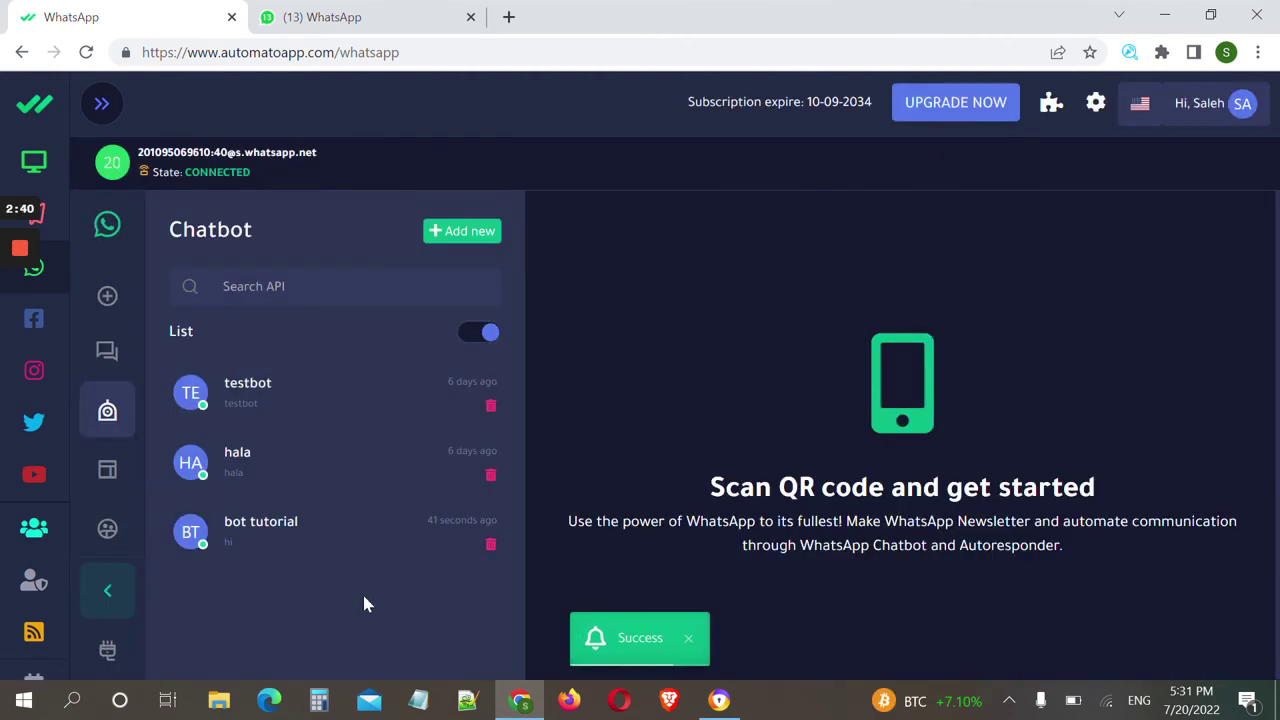
{"action": "left_click", "coordinate": [335, 14]}
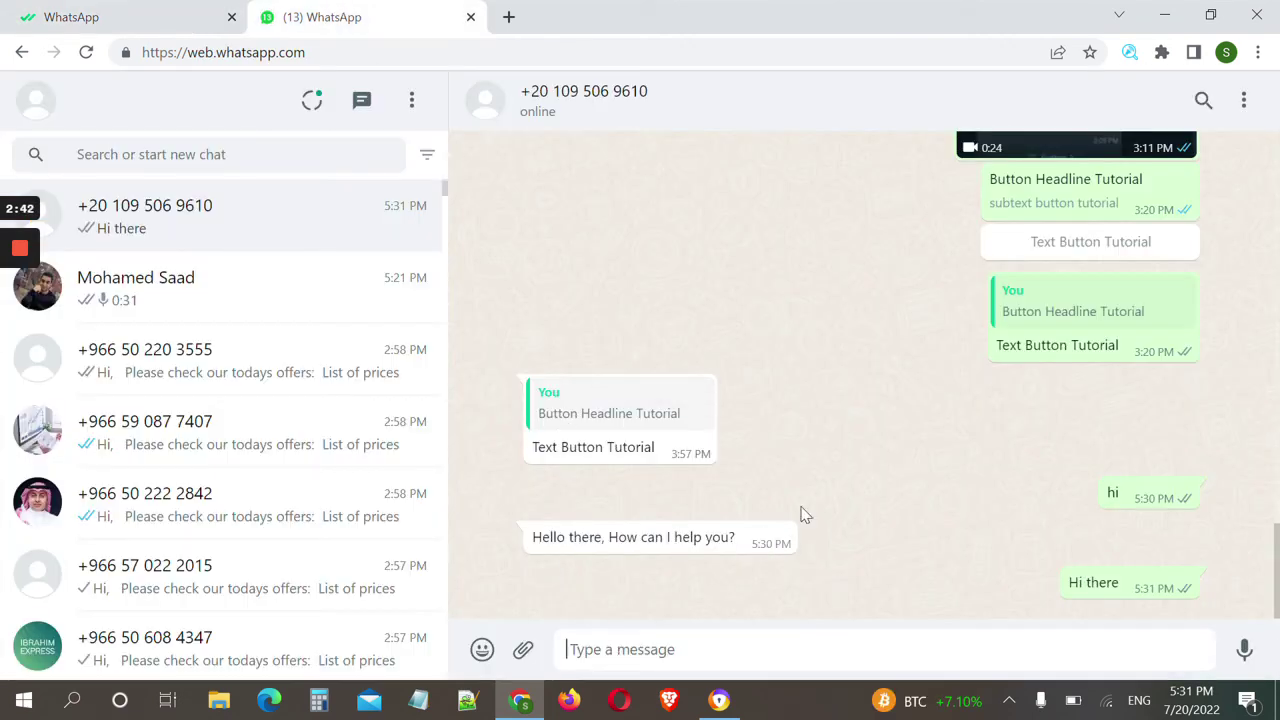
Step: Send 'hi', 'Hi there', 'Hi dear' and 'asdf hi adfd' to test contains-keyword matching
{"action": "type", "text": "hi"}
{"action": "key", "text": "Return"}
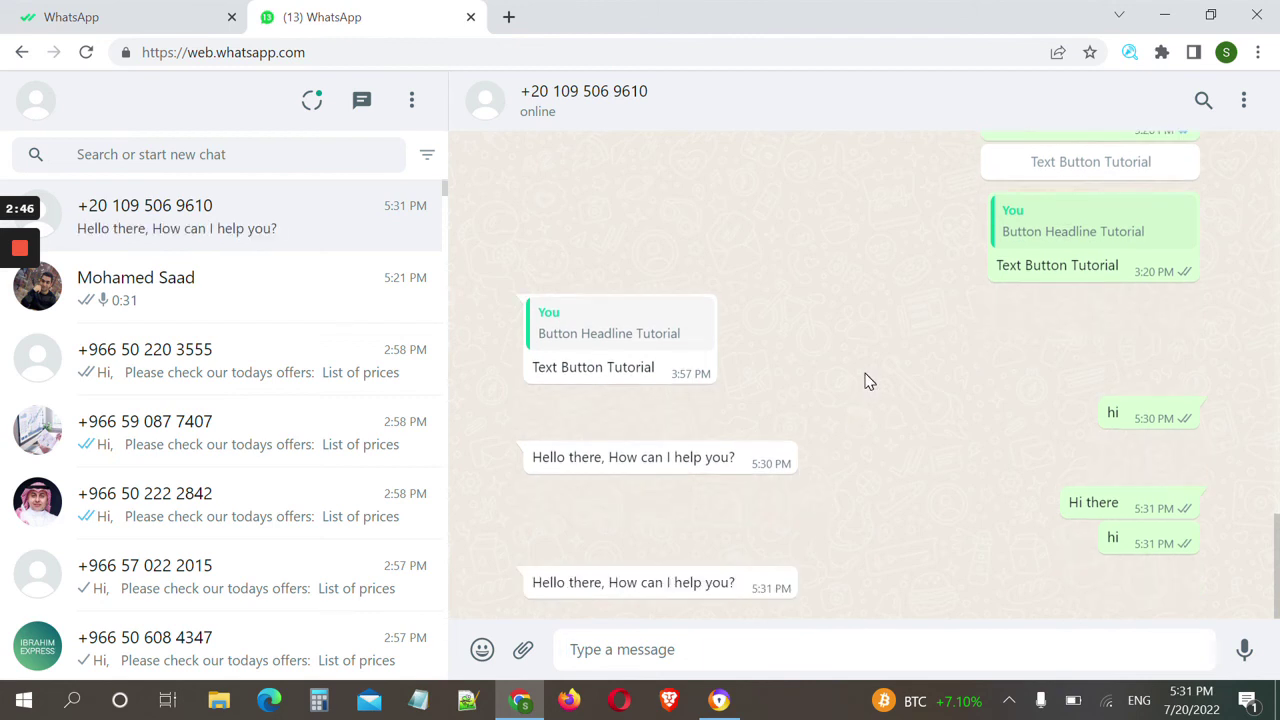
{"action": "type", "text": "Hi there"}
{"action": "key", "text": "Return"}
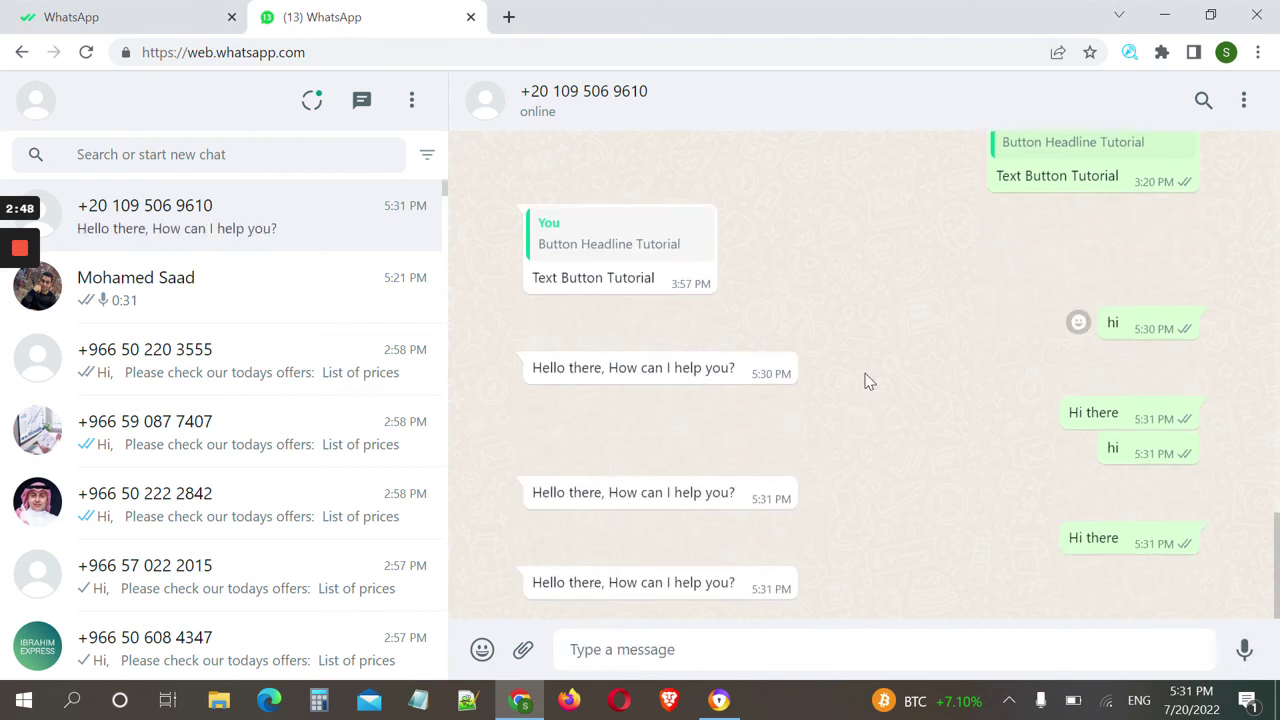
{"action": "type", "text": "Hi dear"}
{"action": "key", "text": "Return"}
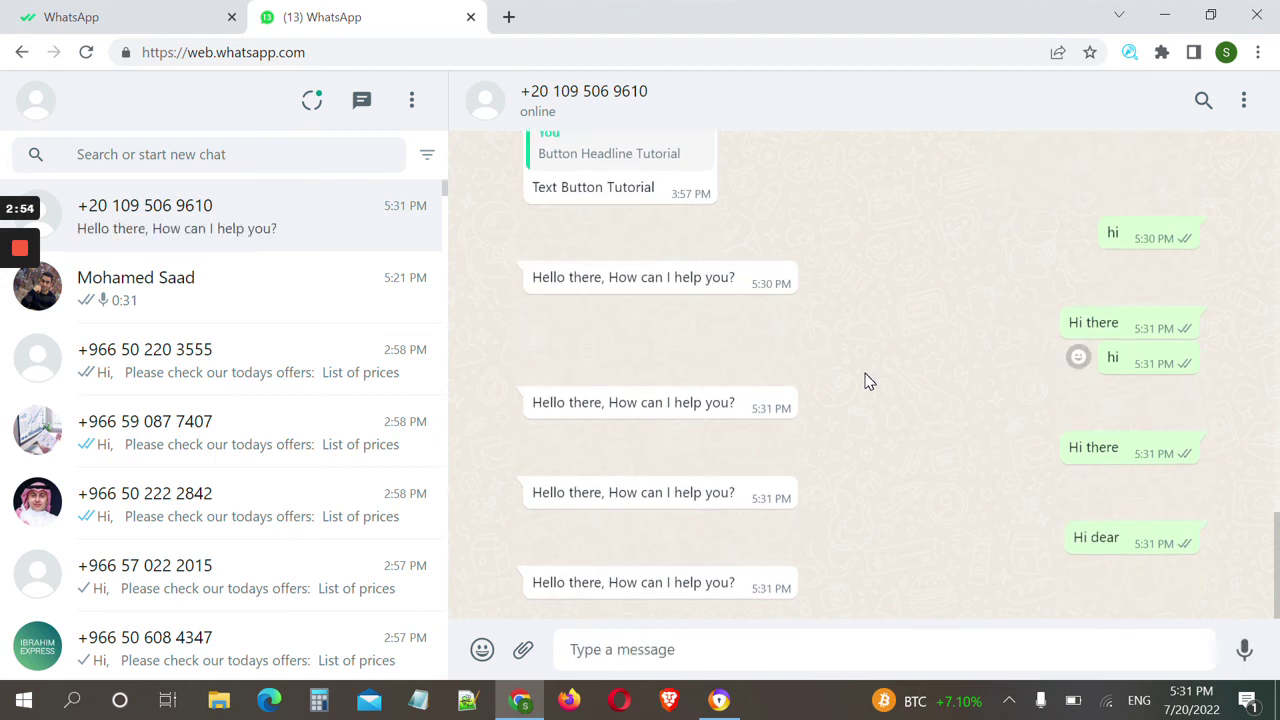
{"action": "type", "text": "asdf hi adf"}
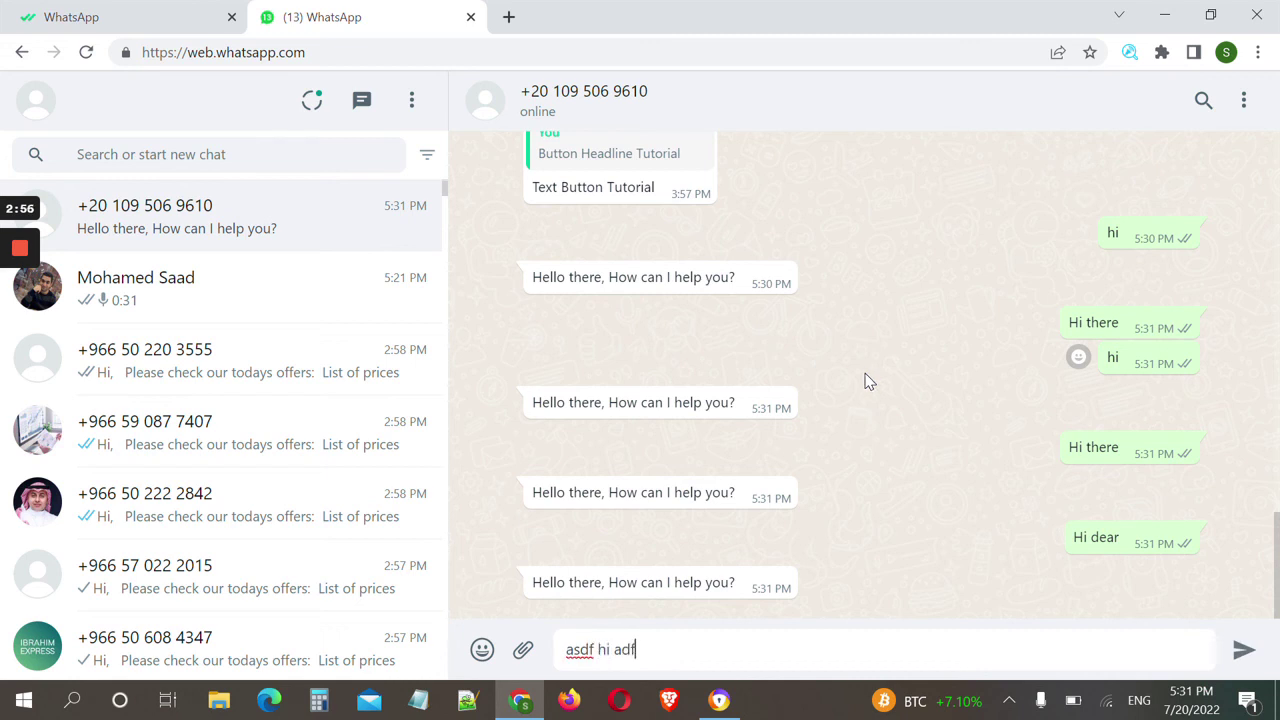
{"action": "type", "text": "d"}
{"action": "key", "text": "Return"}
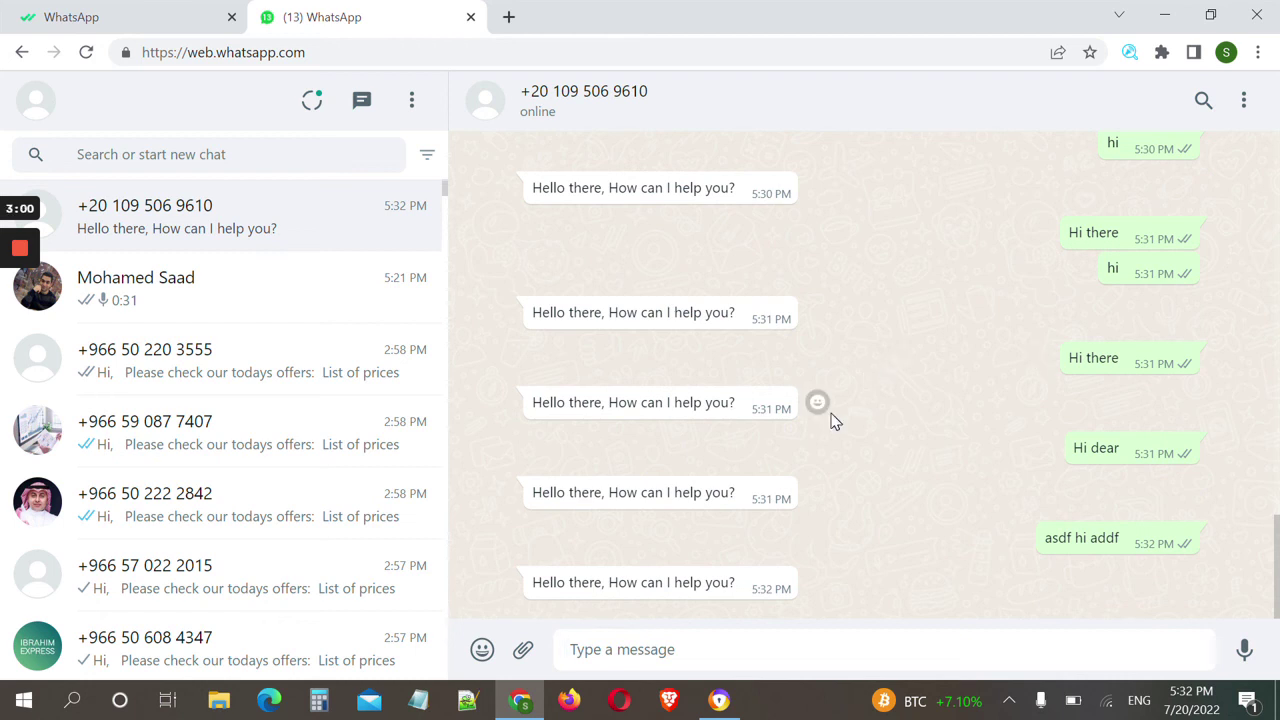
Step: Check the 'hi' inside the 'asdf hi adfd' message that triggered a reply
{"action": "mouse_move", "coordinate": [1029, 537]}
{"action": "left_click_drag", "start_coordinate": [1081, 537], "coordinate": [1087, 538]}
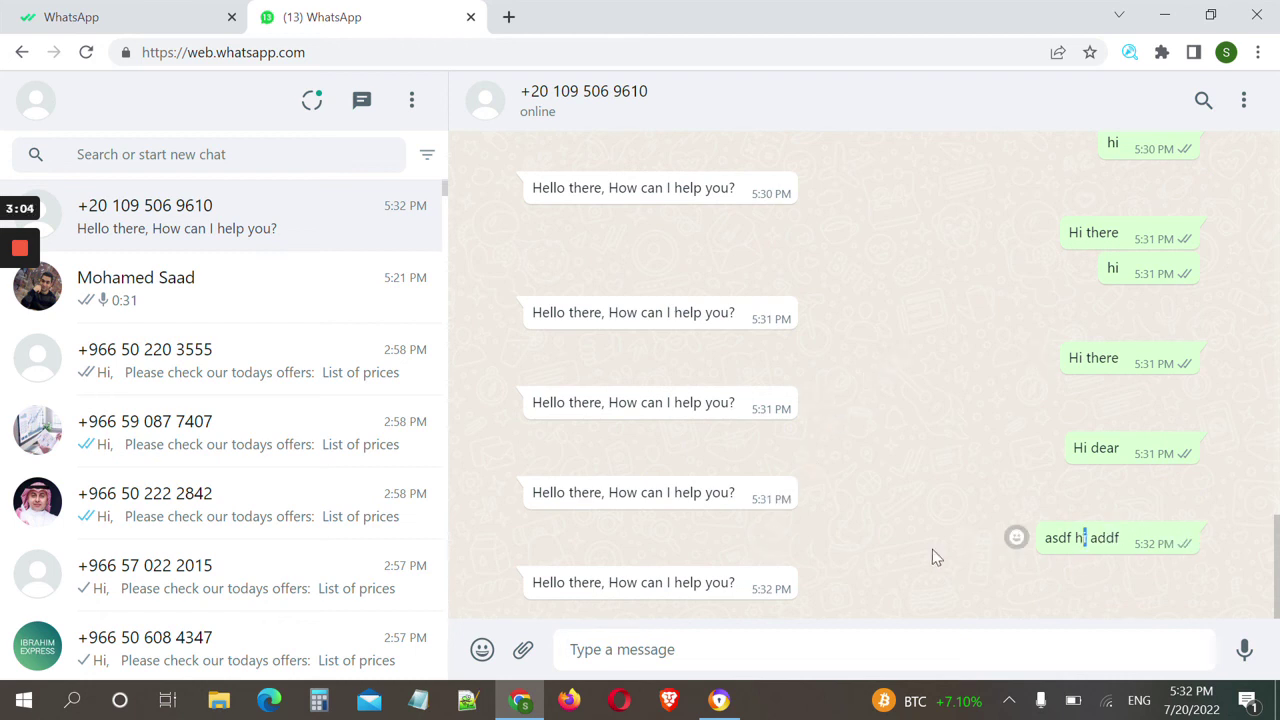
{"action": "double_click", "coordinate": [1081, 537]}
{"action": "left_click", "coordinate": [200, 17]}
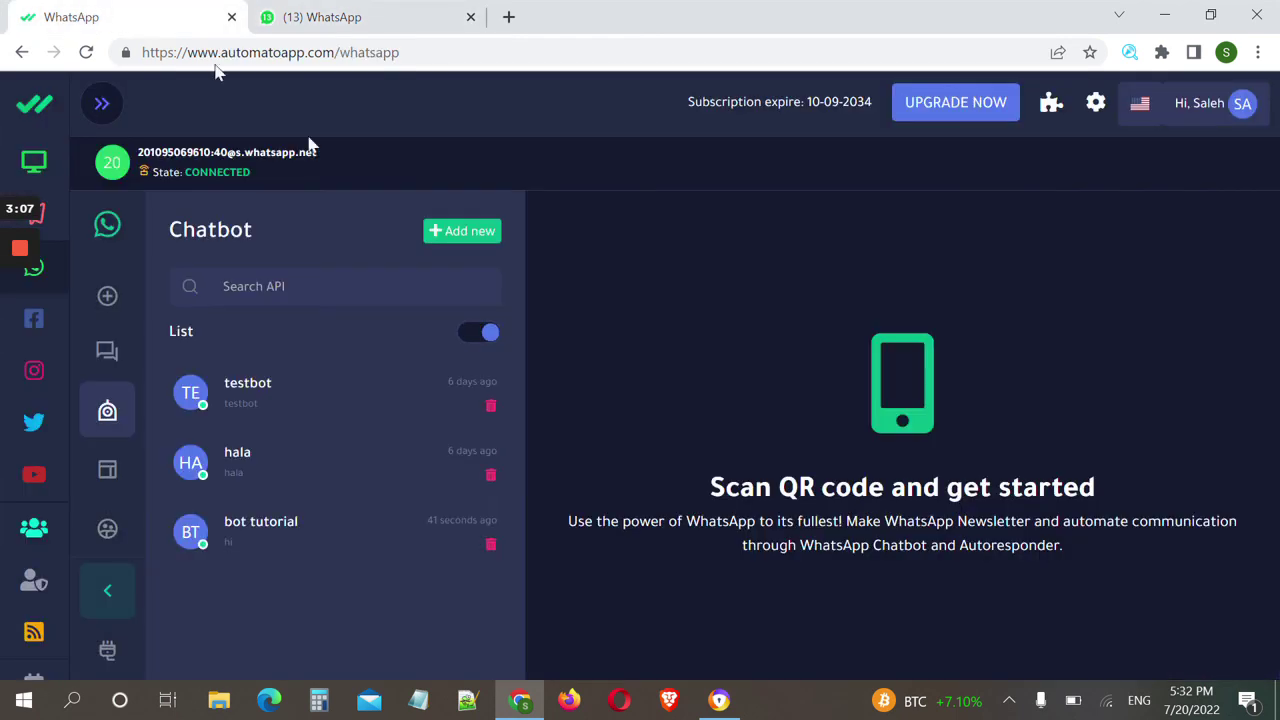
Step: Reopen bot tutorial and set its Type back to 'Messages with the exact keyword only'
{"action": "left_click", "coordinate": [263, 512]}
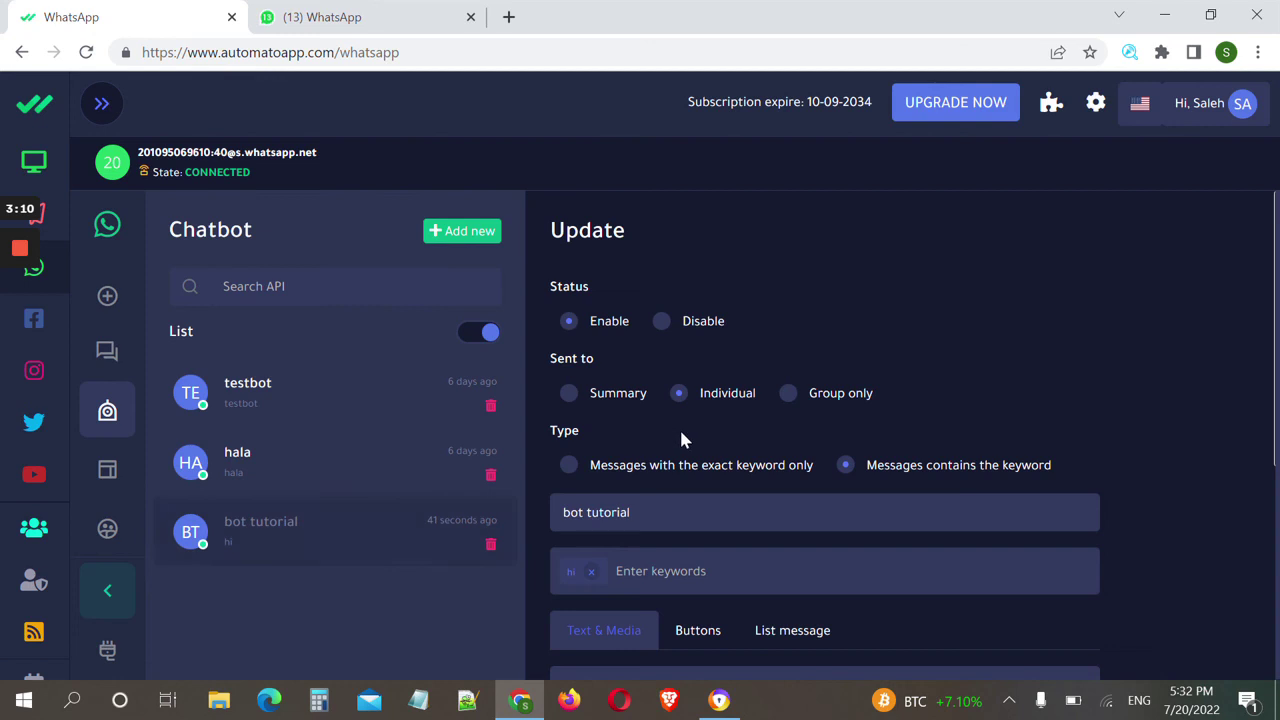
{"action": "scroll", "coordinate": [685, 435], "scroll_direction": "down", "scroll_amount": 2}
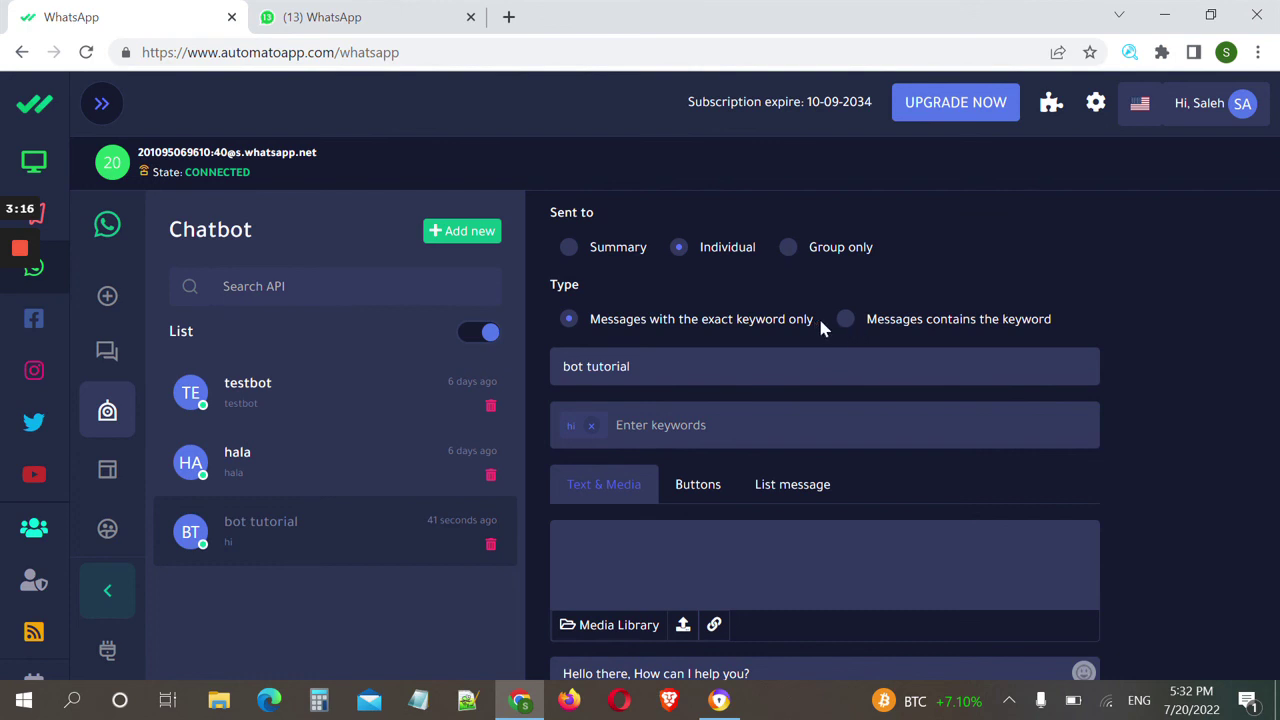
{"action": "left_click", "coordinate": [864, 325]}
{"action": "scroll", "coordinate": [720, 325], "scroll_direction": "down", "scroll_amount": 3}
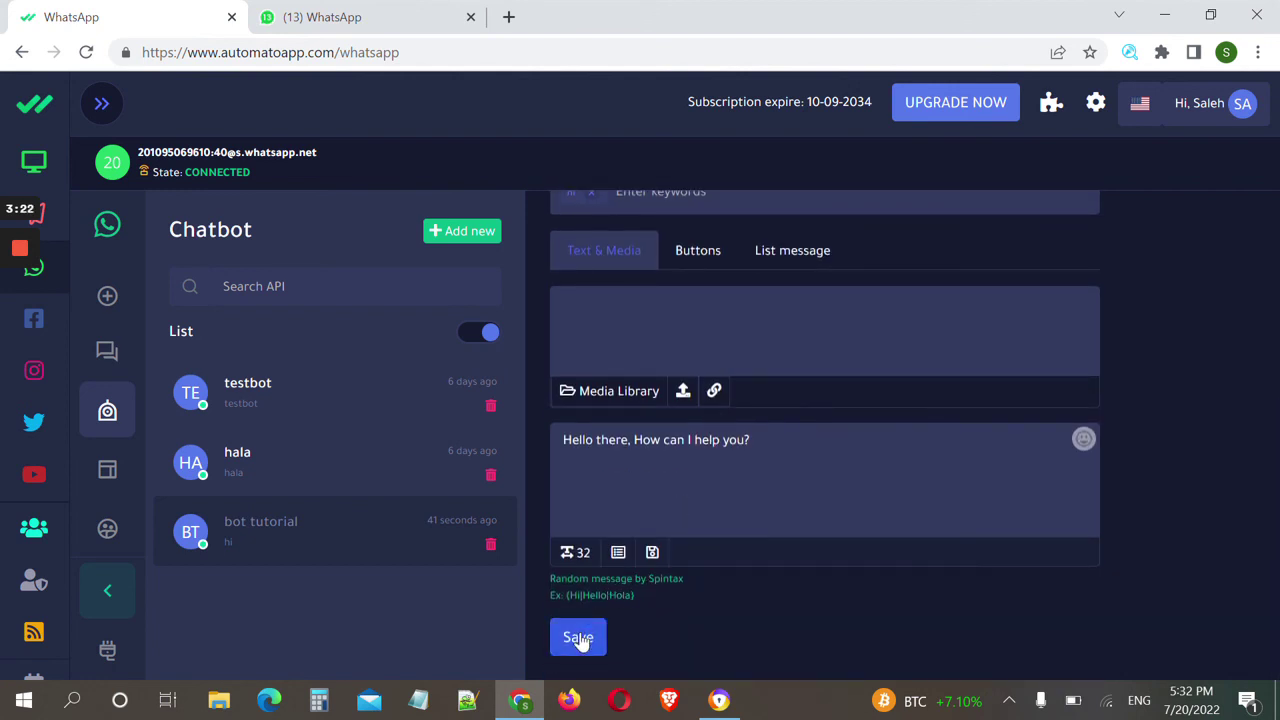